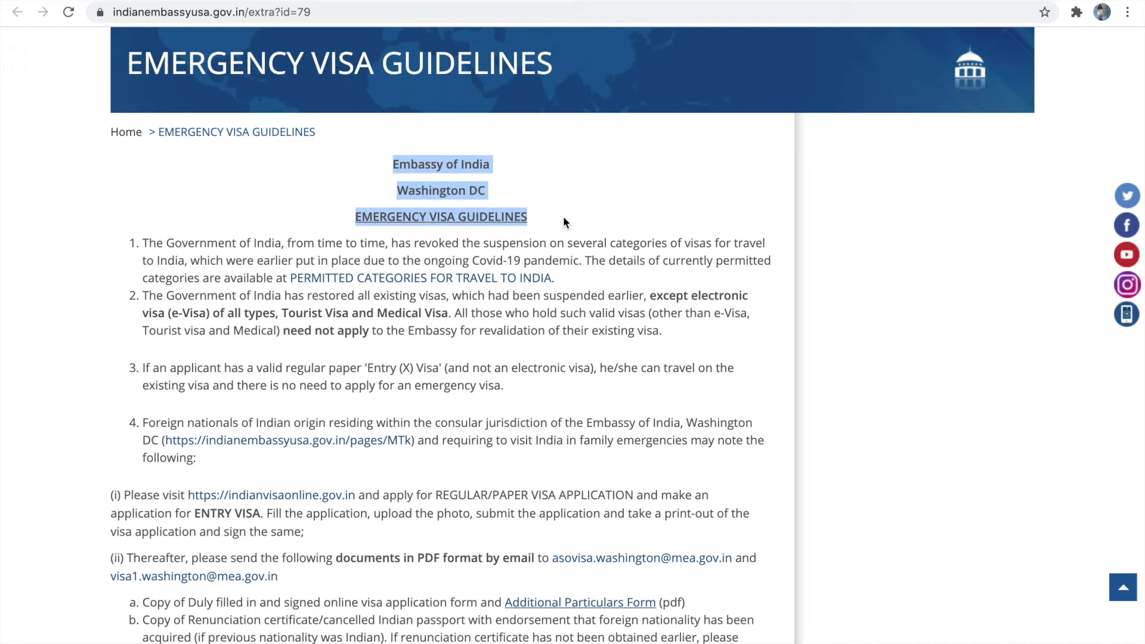
- Examine the emergency visa guidelines for the paper ENTRY VISA application instructions and the e-mail addresses for submitting documents
{"action": "scroll", "coordinate": [563, 216], "scroll_direction": "down", "scroll_amount": 3}
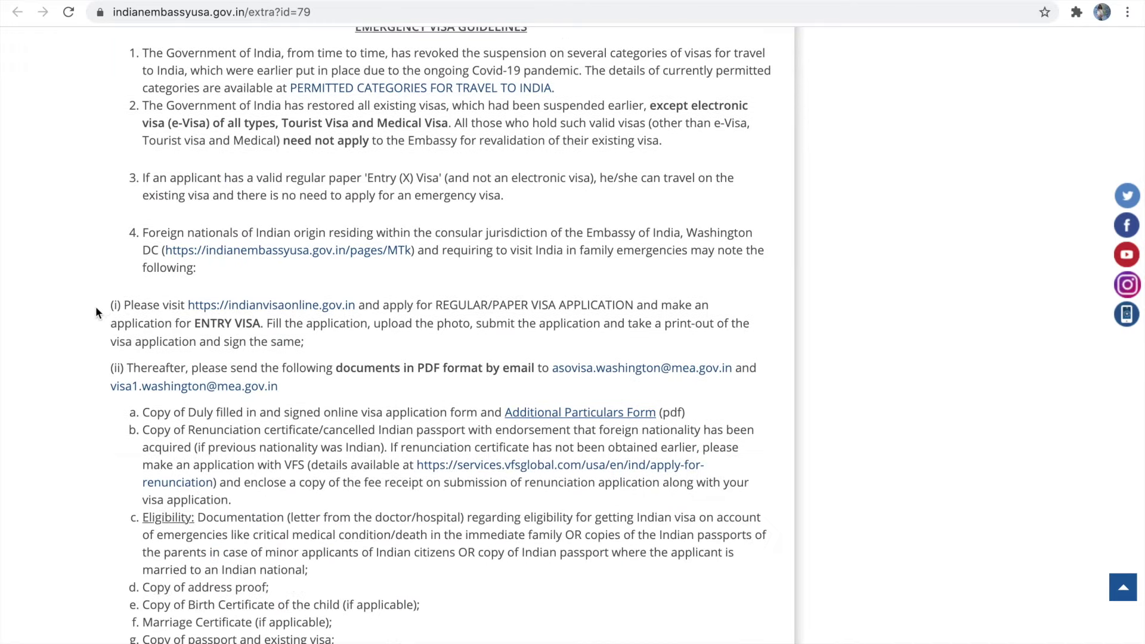
{"action": "left_click_drag", "start_coordinate": [104, 306], "coordinate": [298, 343]}
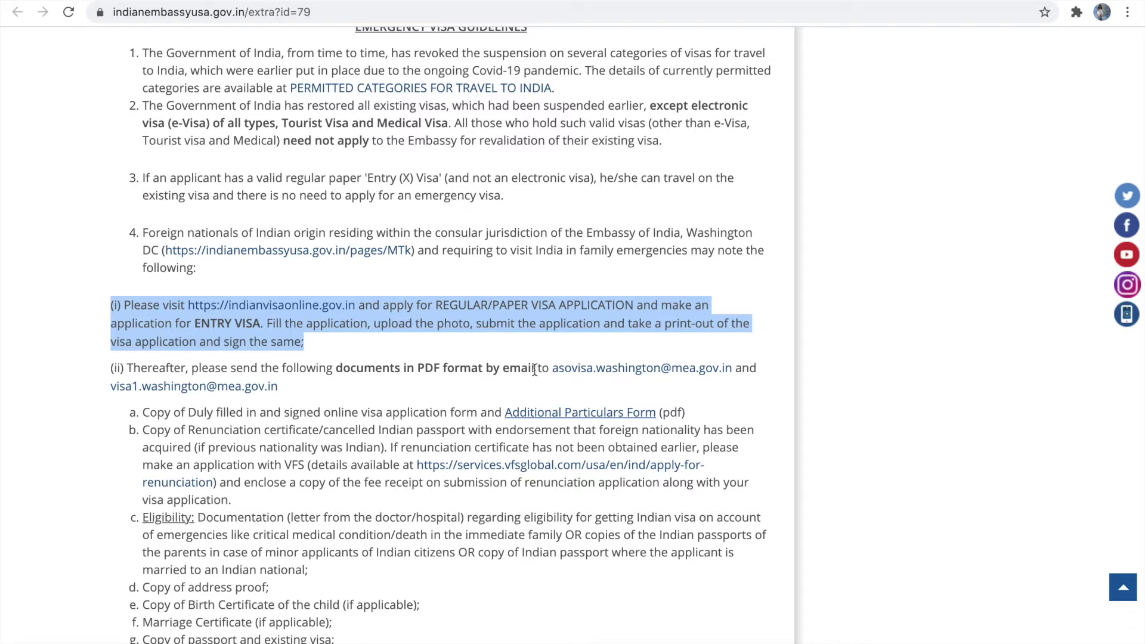
{"action": "left_click_drag", "start_coordinate": [542, 368], "coordinate": [612, 397]}
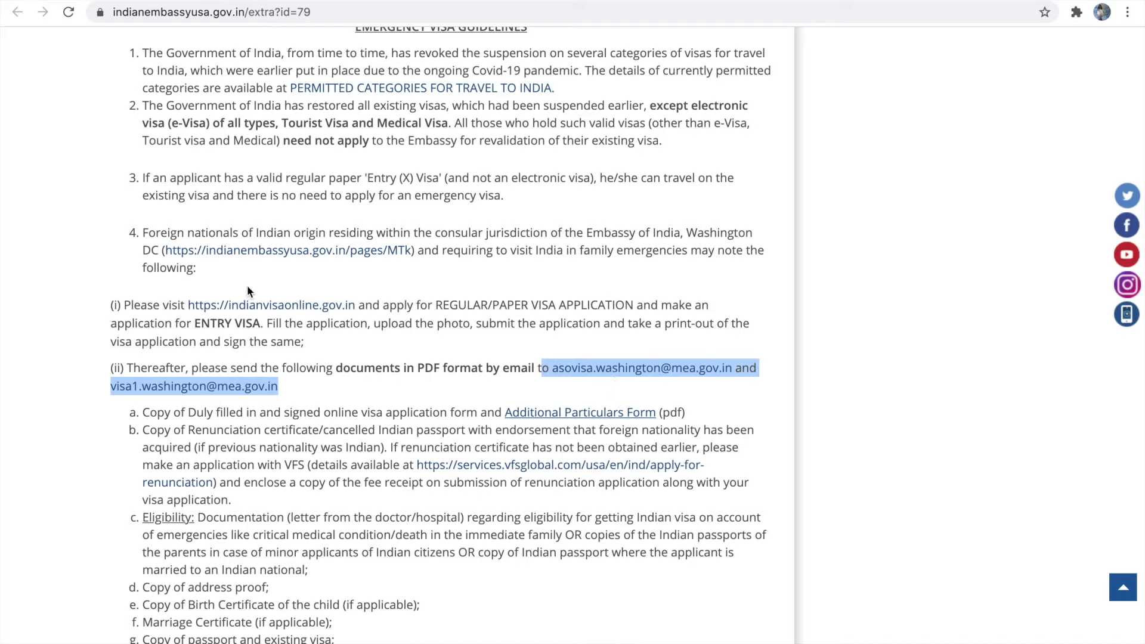
{"action": "left_click_drag", "start_coordinate": [192, 325], "coordinate": [261, 329]}
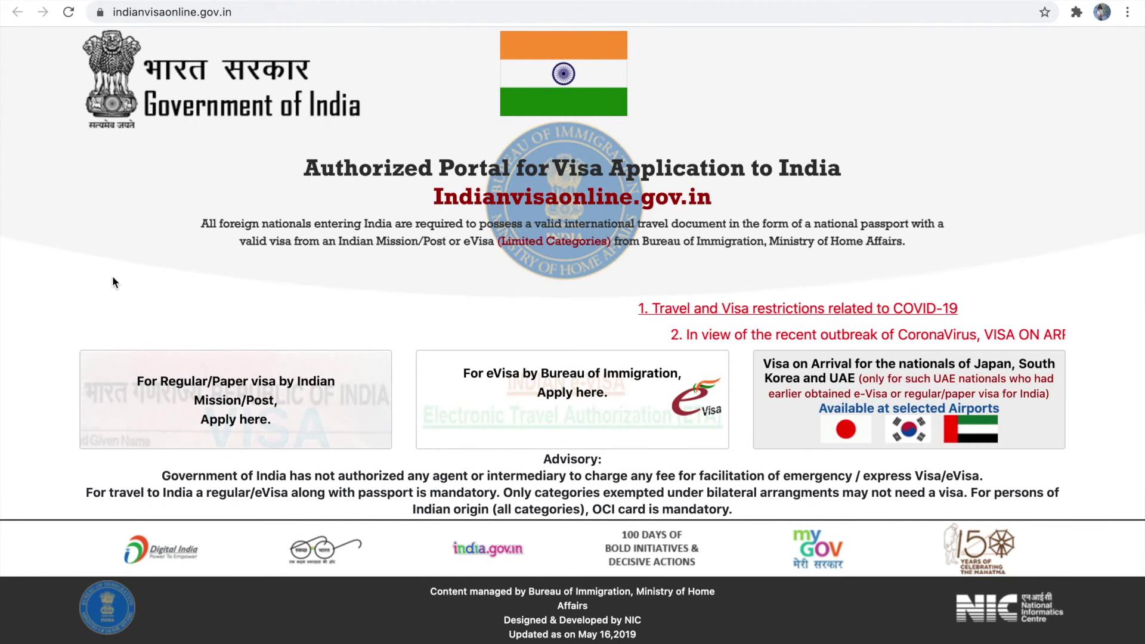
- Load the indianvisaonline.gov.in portal and start a Regular/Paper Visa Application
{"action": "left_click", "coordinate": [211, 11]}
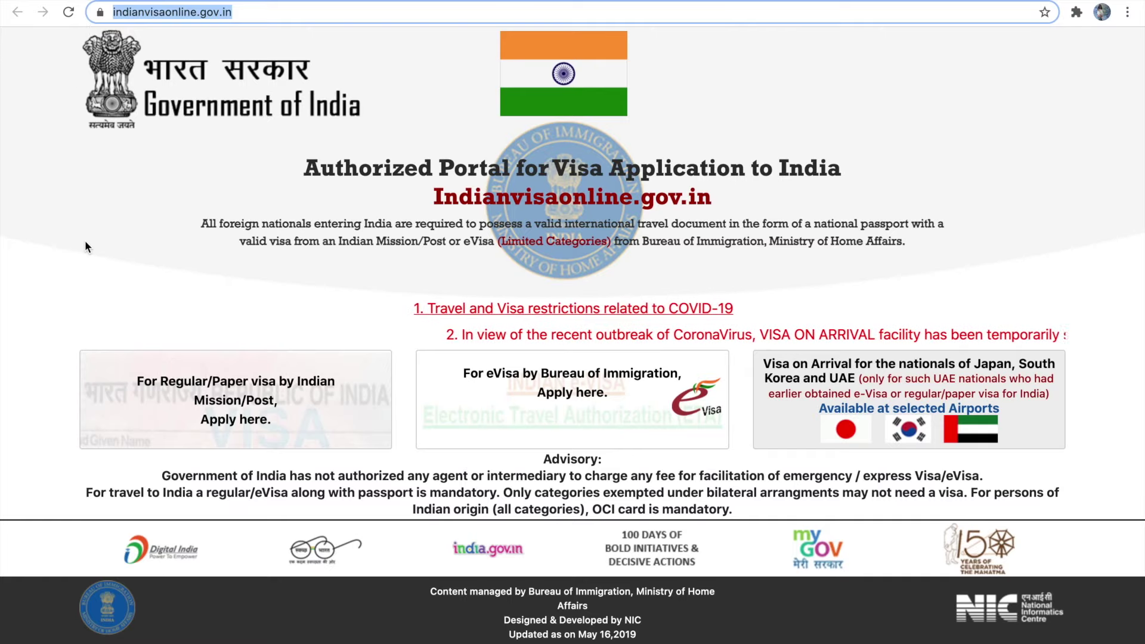
{"action": "key", "text": "Return"}
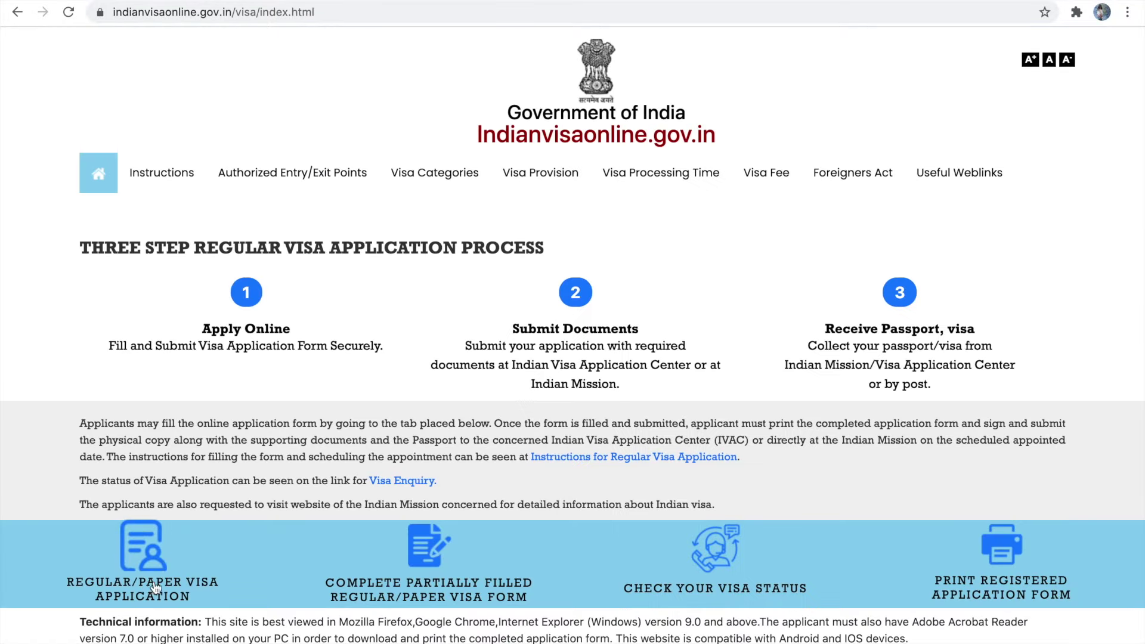
{"action": "left_click", "coordinate": [157, 552]}
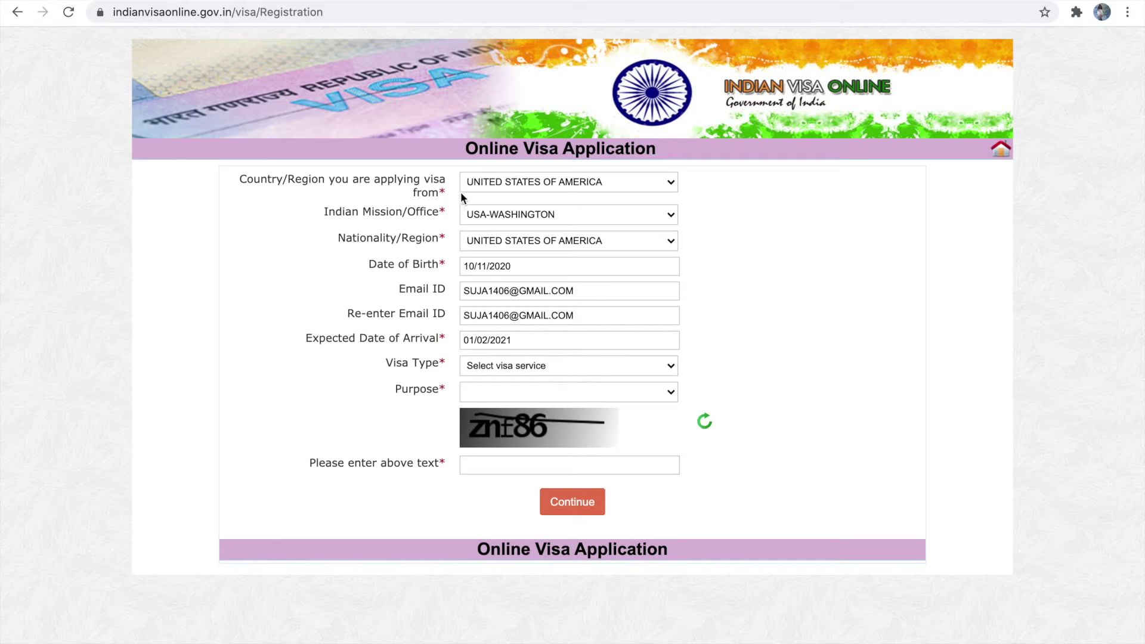
- Set the visa type to ENTRY VISA, choose the purpose for persons of Indian origin and their families, and fill in the captcha text
{"action": "left_click", "coordinate": [536, 367]}
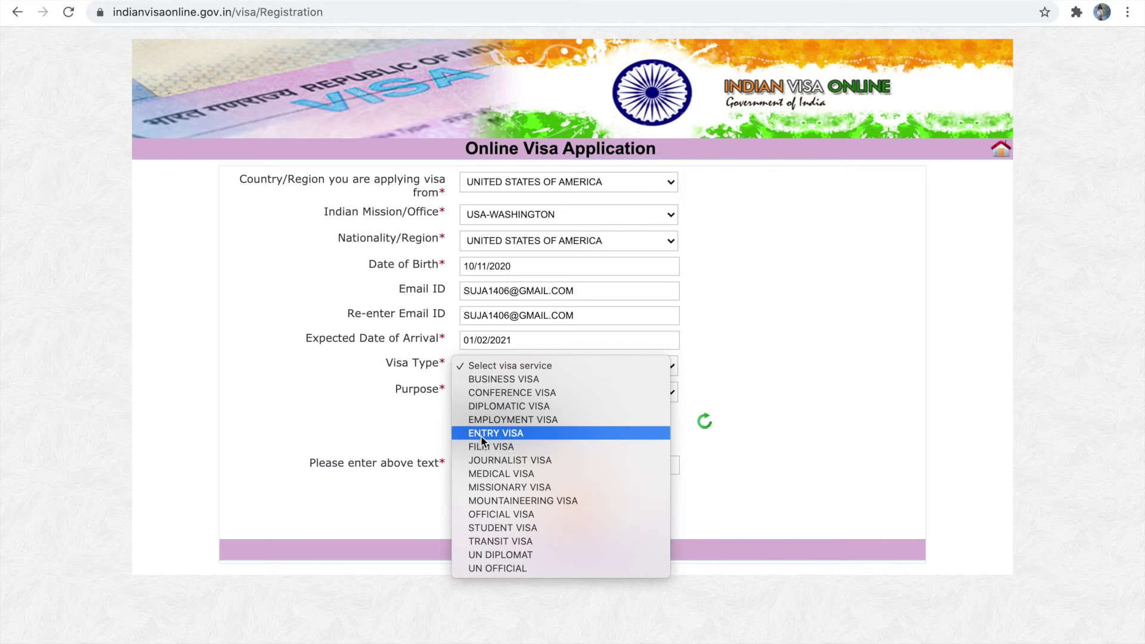
{"action": "key", "text": "Escape"}
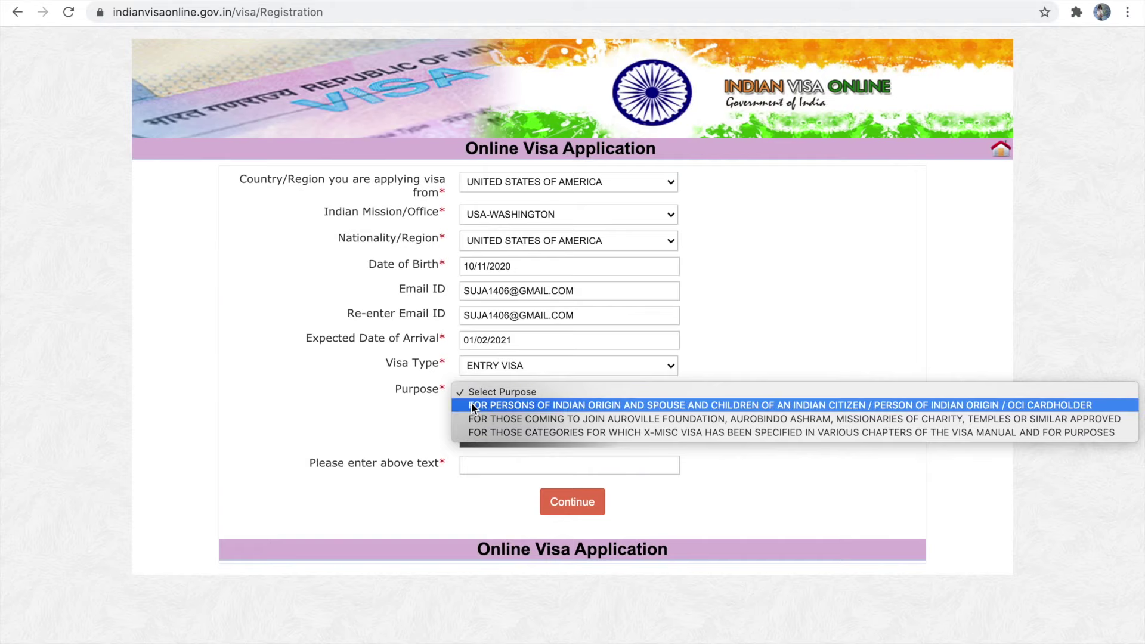
{"action": "left_click", "coordinate": [472, 406]}
{"action": "left_click", "coordinate": [477, 465]}
{"action": "type", "text": "Znf86"}
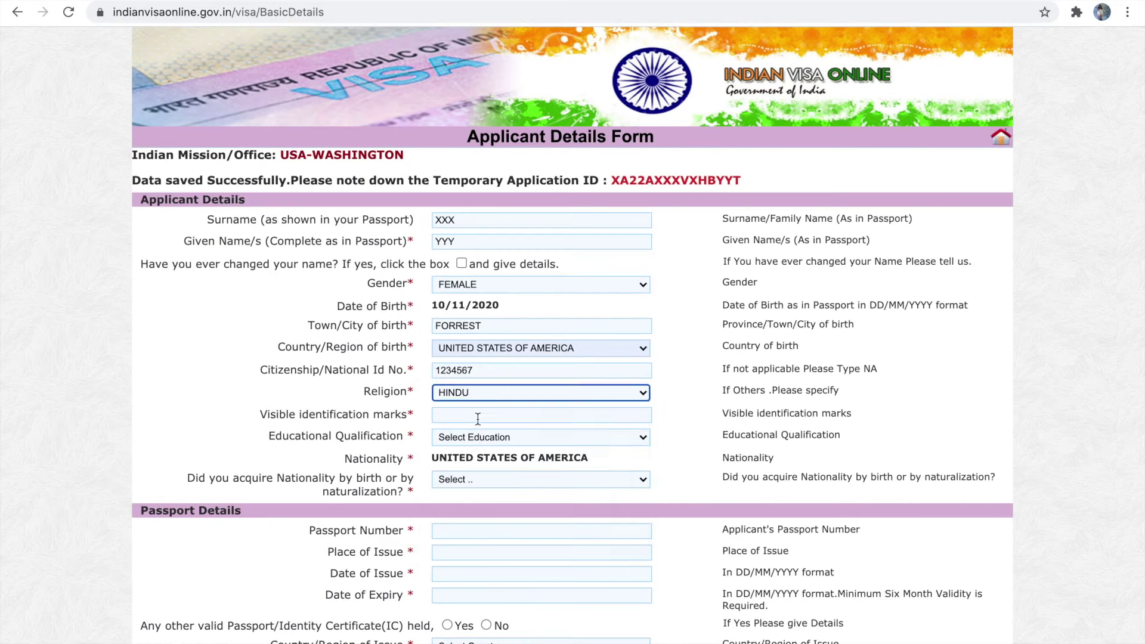
- Set the educational qualification to NA BEING MINOR and the nationality acquisition to By Birth
{"action": "left_click", "coordinate": [474, 437]}
{"action": "left_click", "coordinate": [479, 518]}
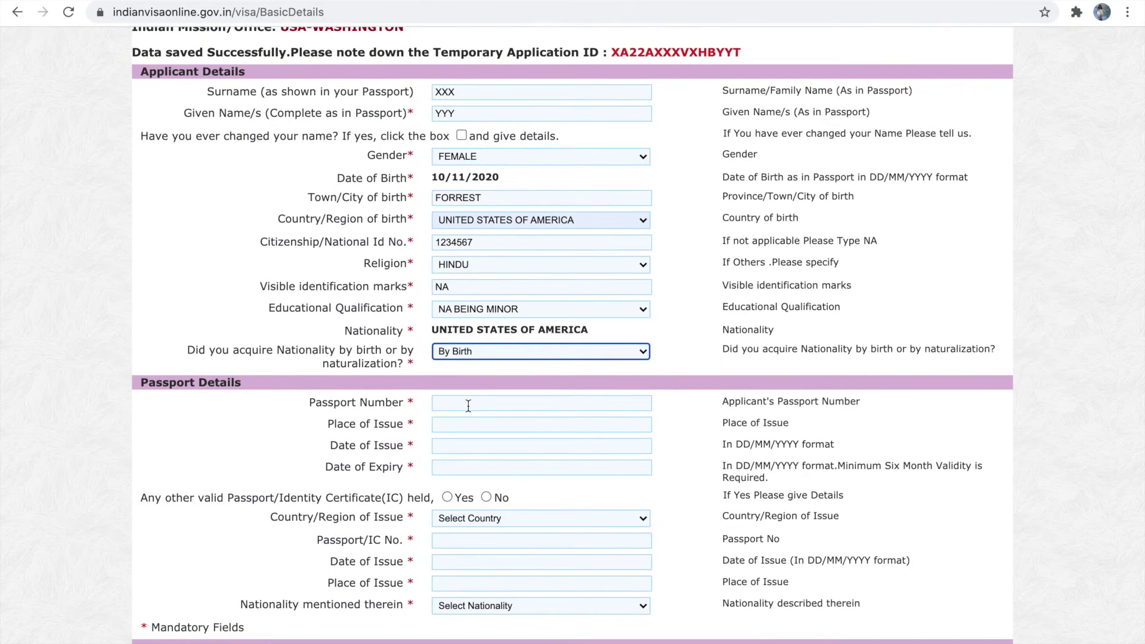
- Enter the passport number, USA as the place of issue and 10/12/2020 as the date of issue
{"action": "left_click", "coordinate": [469, 405]}
{"action": "type", "text": "123456"}
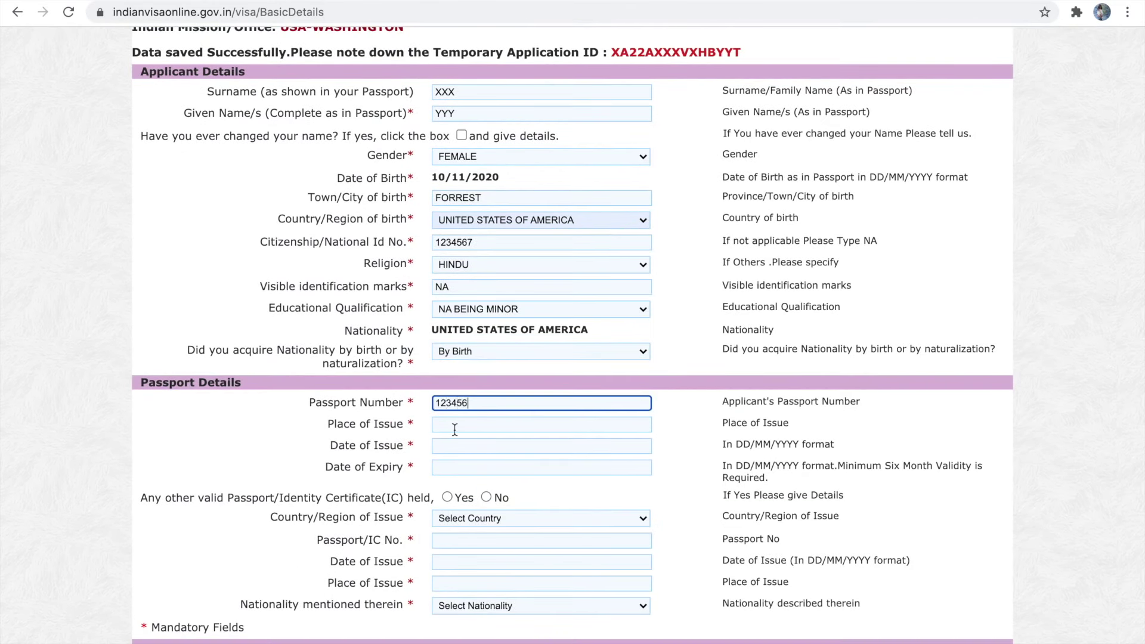
{"action": "left_click", "coordinate": [454, 426]}
{"action": "type", "text": "USA"}
{"action": "left_click", "coordinate": [455, 446]}
{"action": "left_click", "coordinate": [454, 468]}
{"action": "left_click", "coordinate": [556, 533]}
- Set the passport's date of expiry to a day in November 2025
{"action": "left_click", "coordinate": [463, 471]}
{"action": "left_click", "coordinate": [485, 499]}
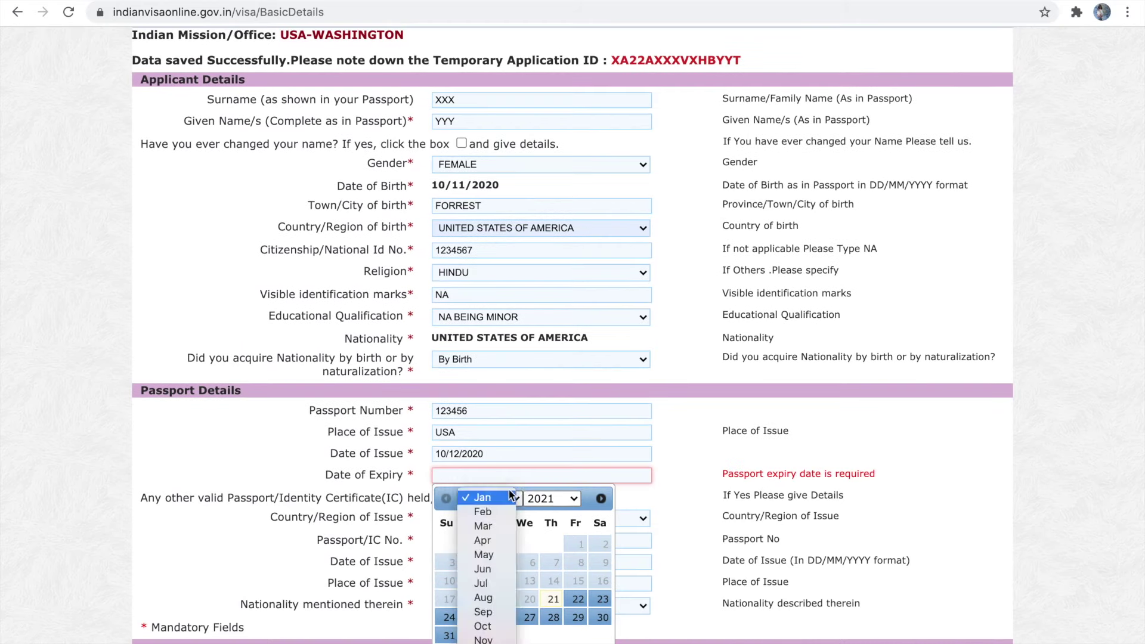
{"action": "left_click", "coordinate": [553, 499]}
{"action": "left_click", "coordinate": [552, 556]}
{"action": "left_click", "coordinate": [486, 498]}
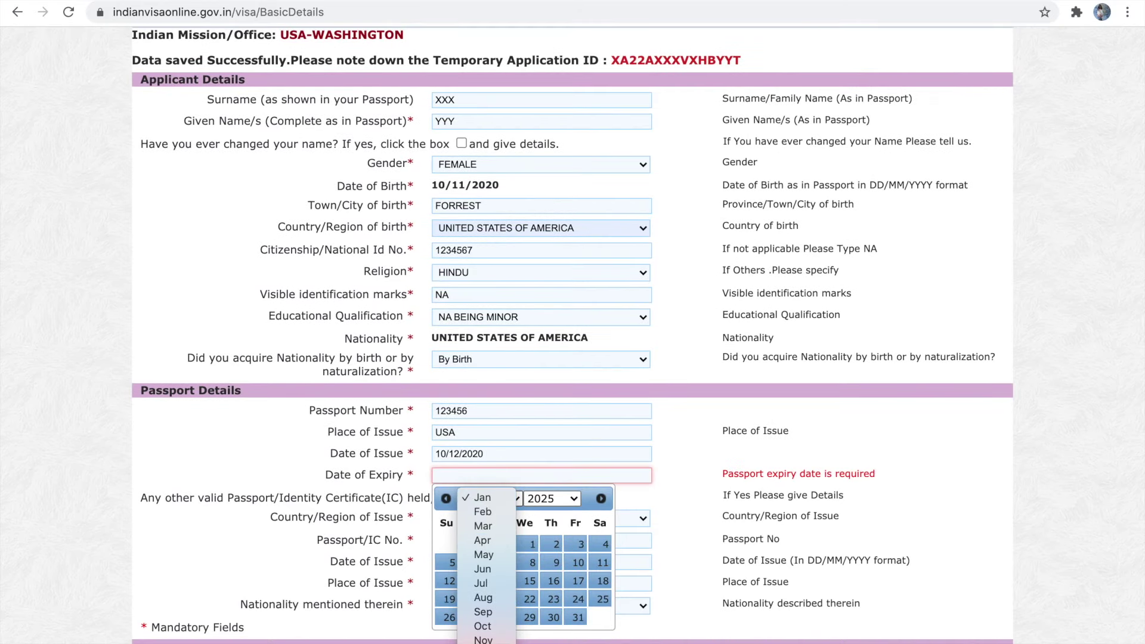
{"action": "left_click", "coordinate": [483, 640]}
{"action": "left_click", "coordinate": [506, 562]}
{"action": "left_click", "coordinate": [486, 498]}
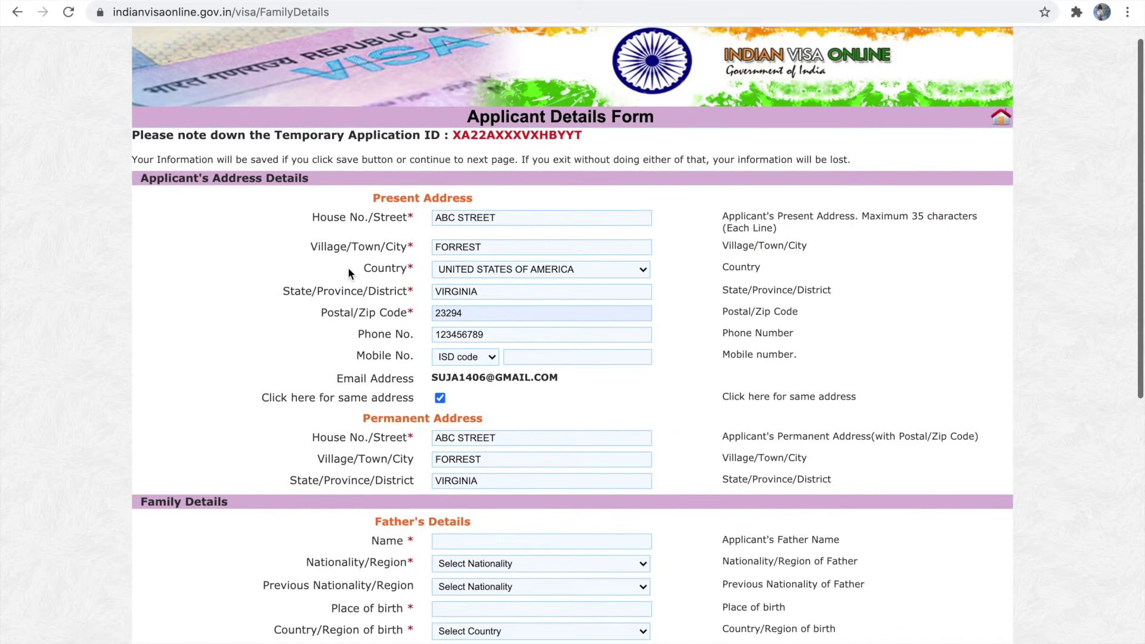
- Review the applicant's address details and the father's and mother's entries under Family Details
{"action": "scroll", "coordinate": [510, 474], "scroll_direction": "down", "scroll_amount": 4}
{"action": "scroll", "coordinate": [510, 477], "scroll_direction": "up", "scroll_amount": 4}
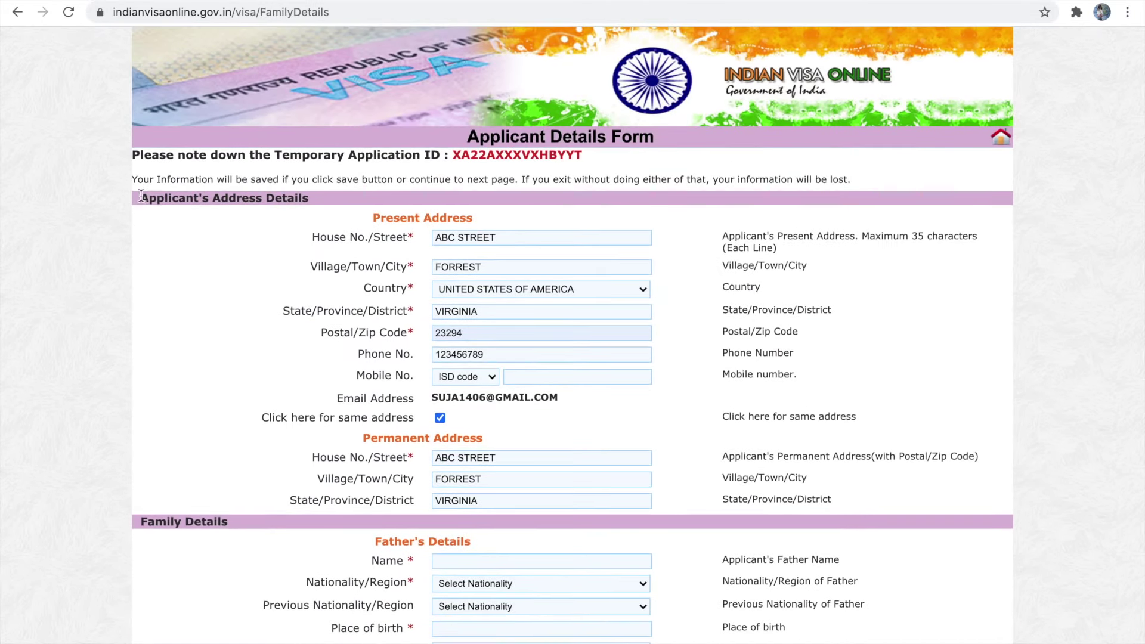
{"action": "scroll", "coordinate": [281, 471], "scroll_direction": "down", "scroll_amount": 3}
{"action": "scroll", "coordinate": [281, 468], "scroll_direction": "down", "scroll_amount": 1}
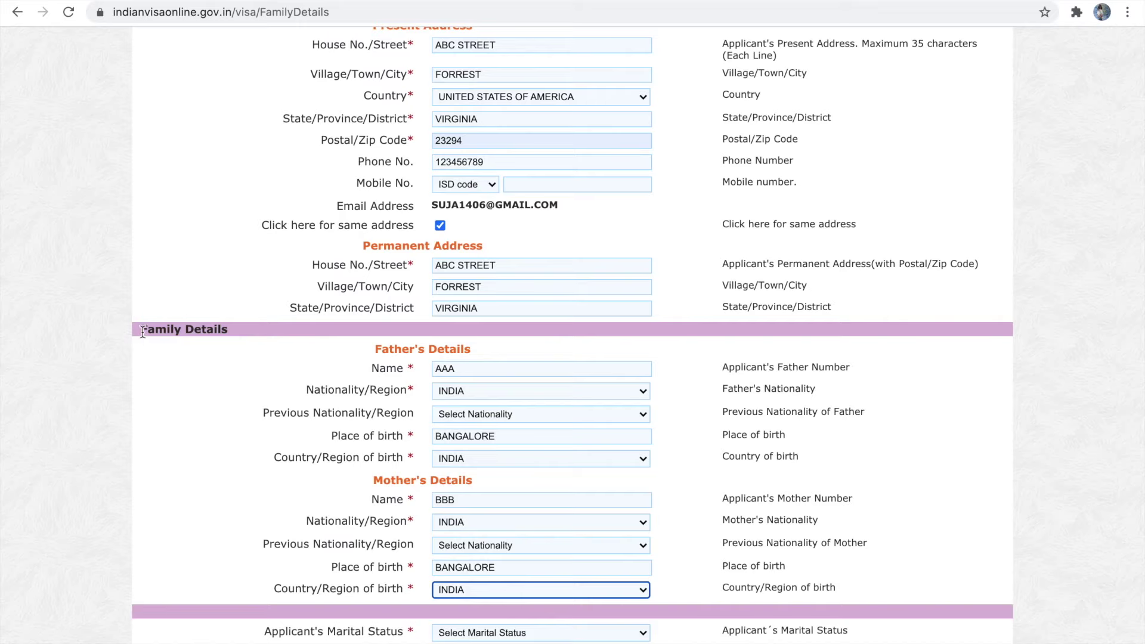
{"action": "left_click_drag", "start_coordinate": [143, 332], "coordinate": [552, 598]}
{"action": "left_click", "coordinate": [699, 560]}
{"action": "scroll", "coordinate": [700, 560], "scroll_direction": "down", "scroll_amount": 3}
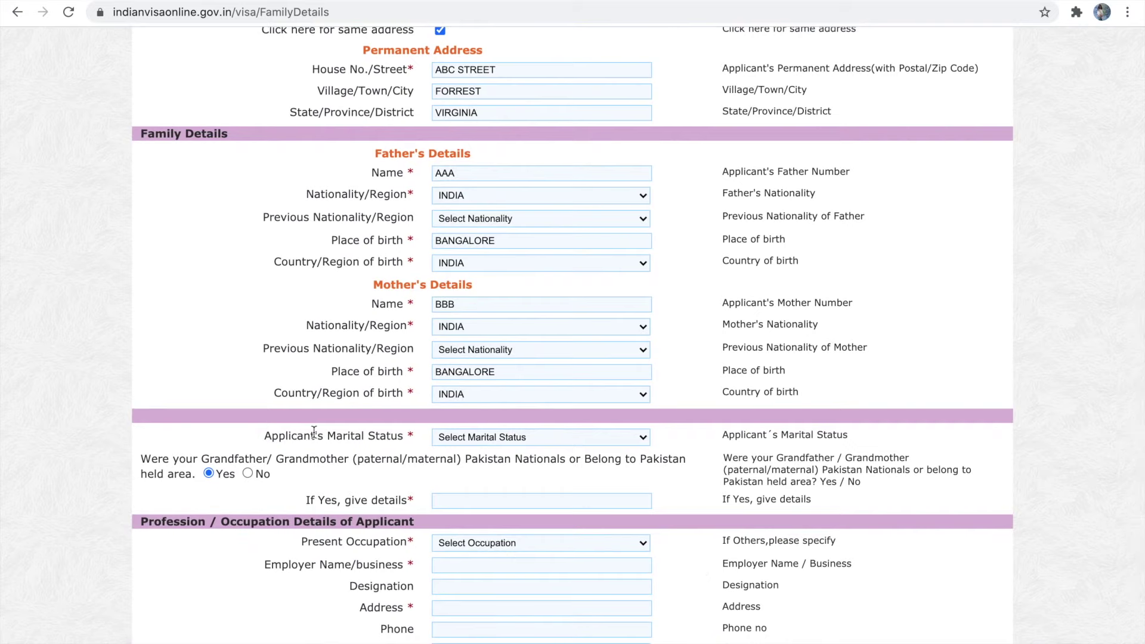
- Set the applicant's marital status to SINGLE and answer No to the question about grandparents from Pakistan
{"action": "left_click", "coordinate": [512, 437]}
{"action": "left_click", "coordinate": [517, 462]}
{"action": "scroll", "coordinate": [351, 497], "scroll_direction": "down", "scroll_amount": 2}
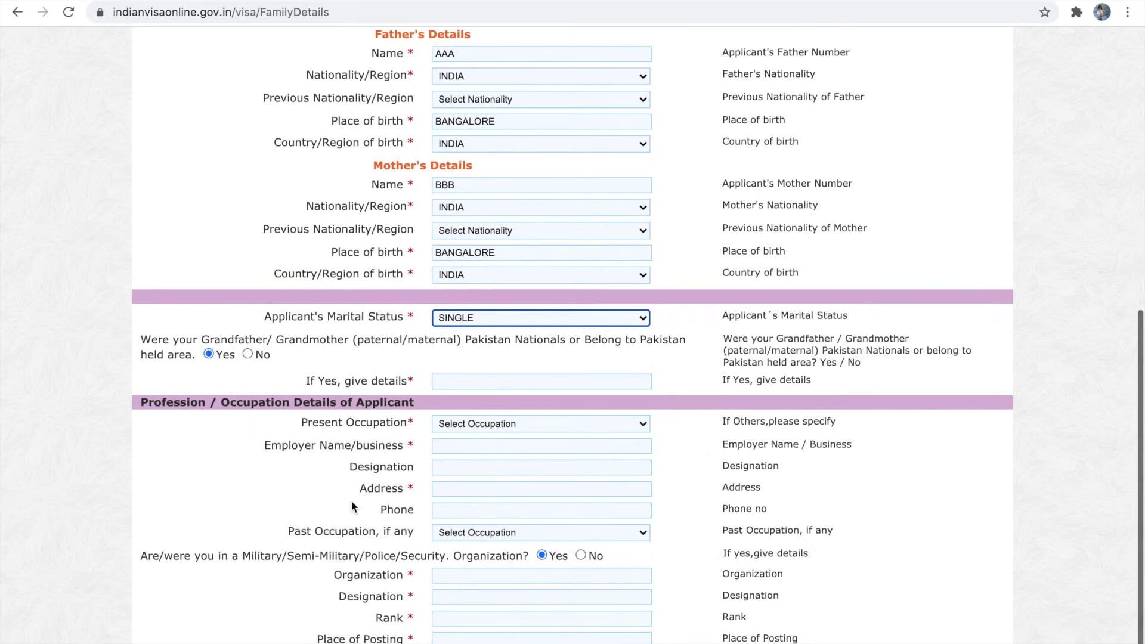
{"action": "left_click", "coordinate": [248, 354]}
{"action": "left_click_drag", "start_coordinate": [147, 348], "coordinate": [399, 370]}
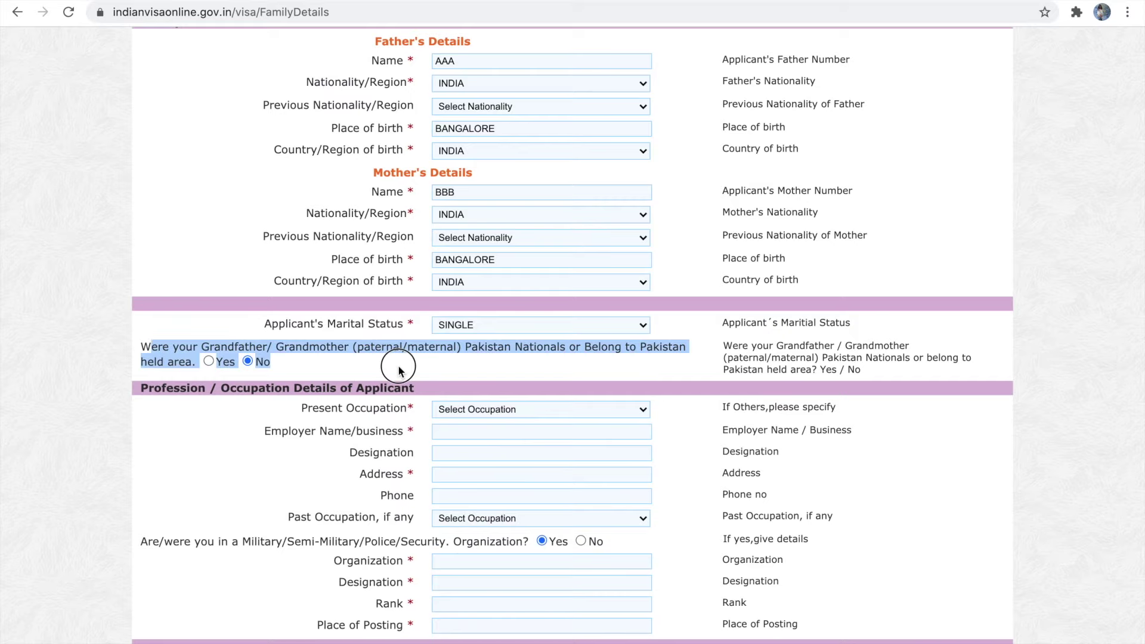
{"action": "left_click", "coordinate": [311, 499]}
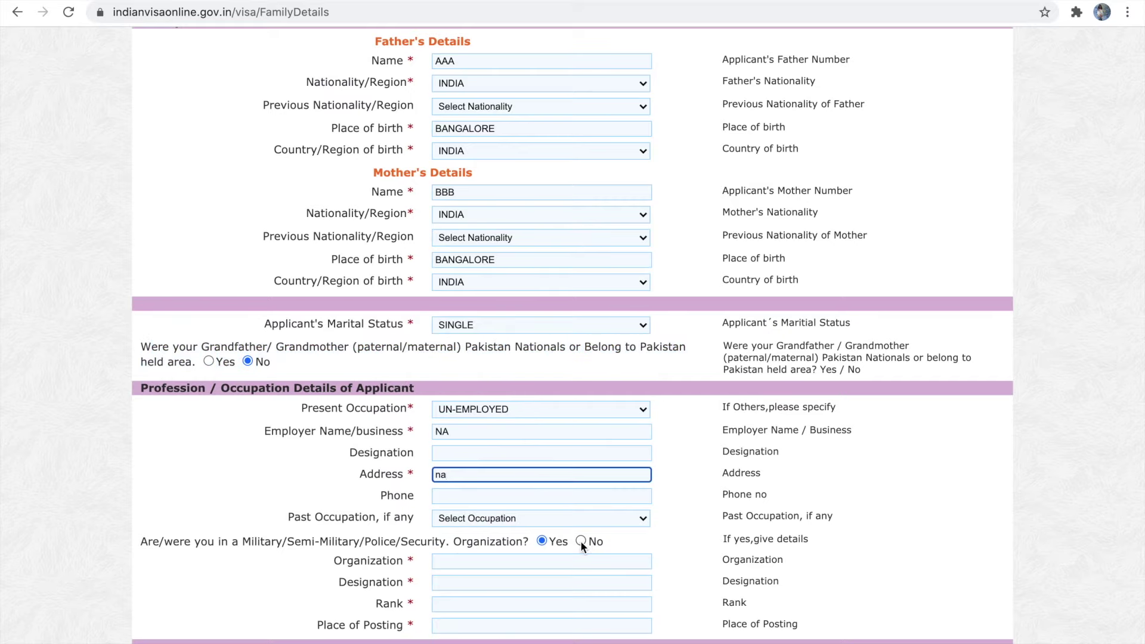
- Answer No to the military, police or security organization question and review the applicant's occupation details
{"action": "left_click", "coordinate": [581, 540]}
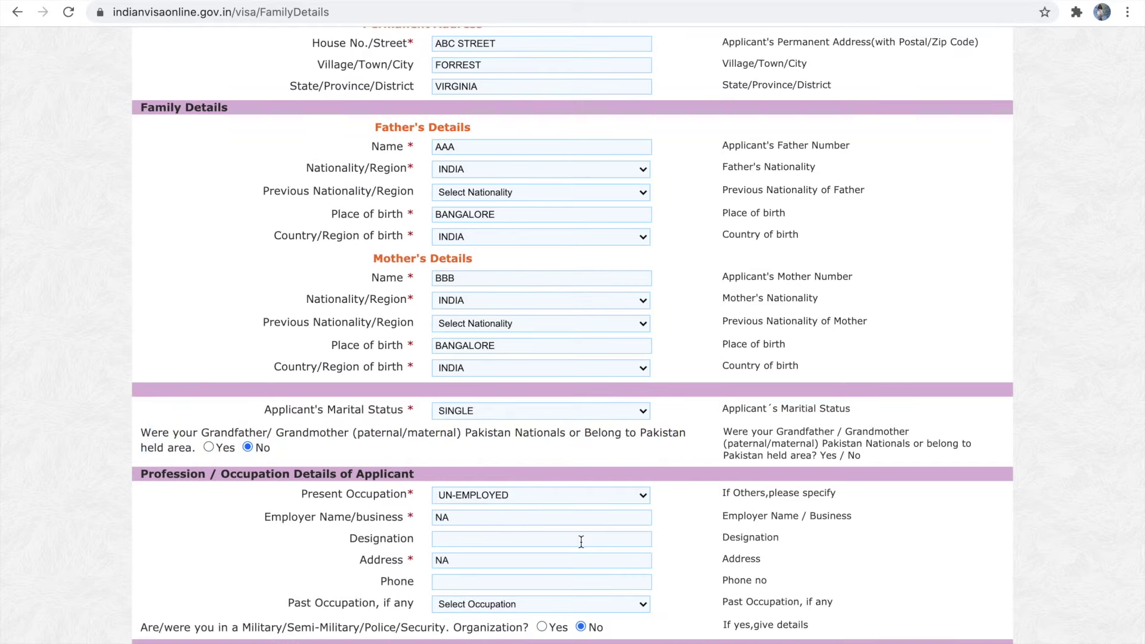
{"action": "left_click_drag", "start_coordinate": [303, 494], "coordinate": [725, 602]}
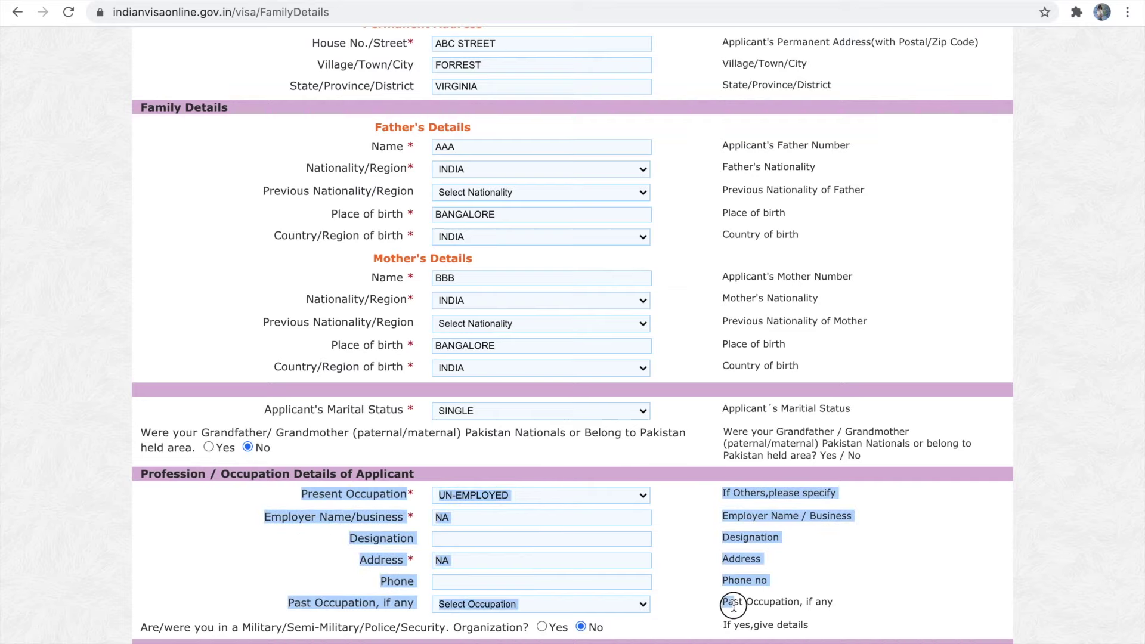
{"action": "left_click", "coordinate": [703, 596]}
{"action": "left_click_drag", "start_coordinate": [303, 494], "coordinate": [687, 620]}
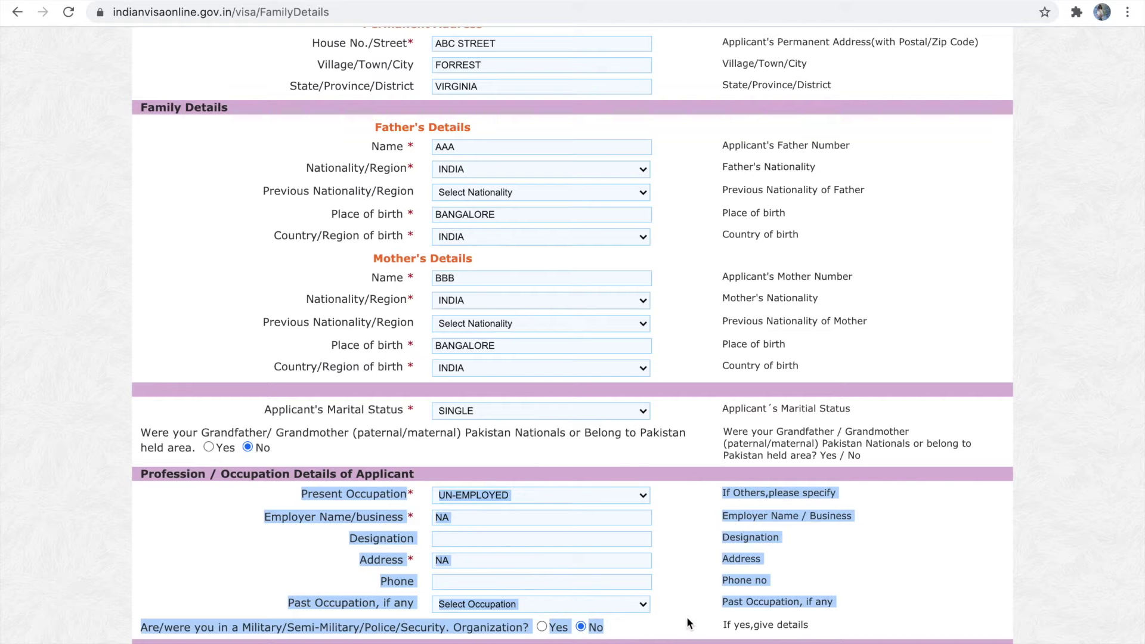
{"action": "left_click", "coordinate": [689, 623]}
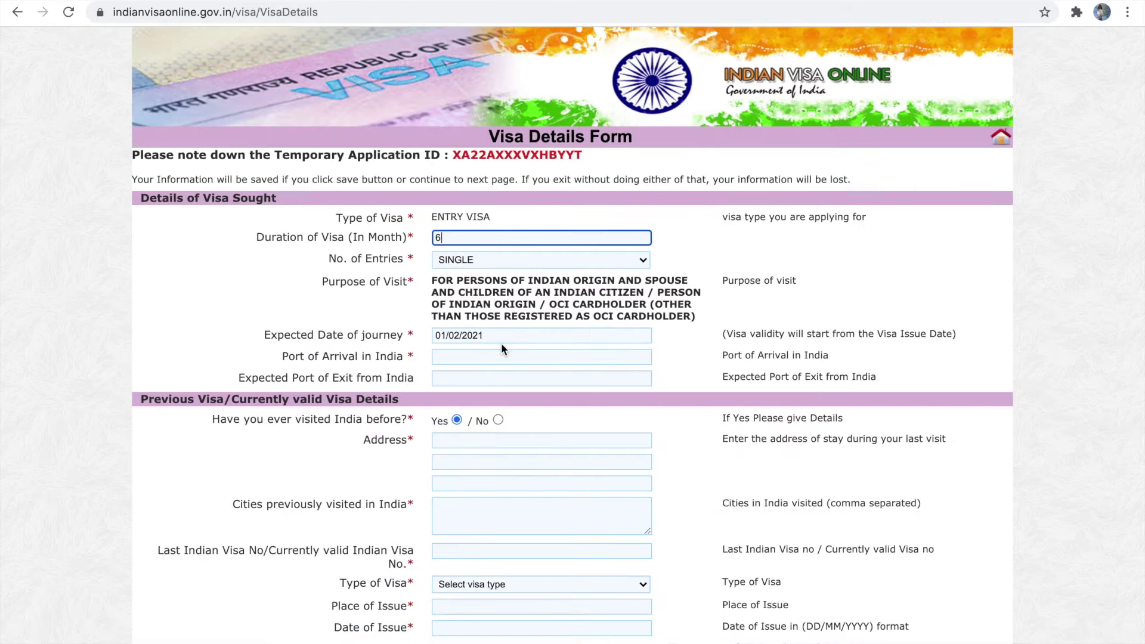
- Enter delhi as the port of arrival in India on the Visa Details Form
{"action": "left_click", "coordinate": [488, 356]}
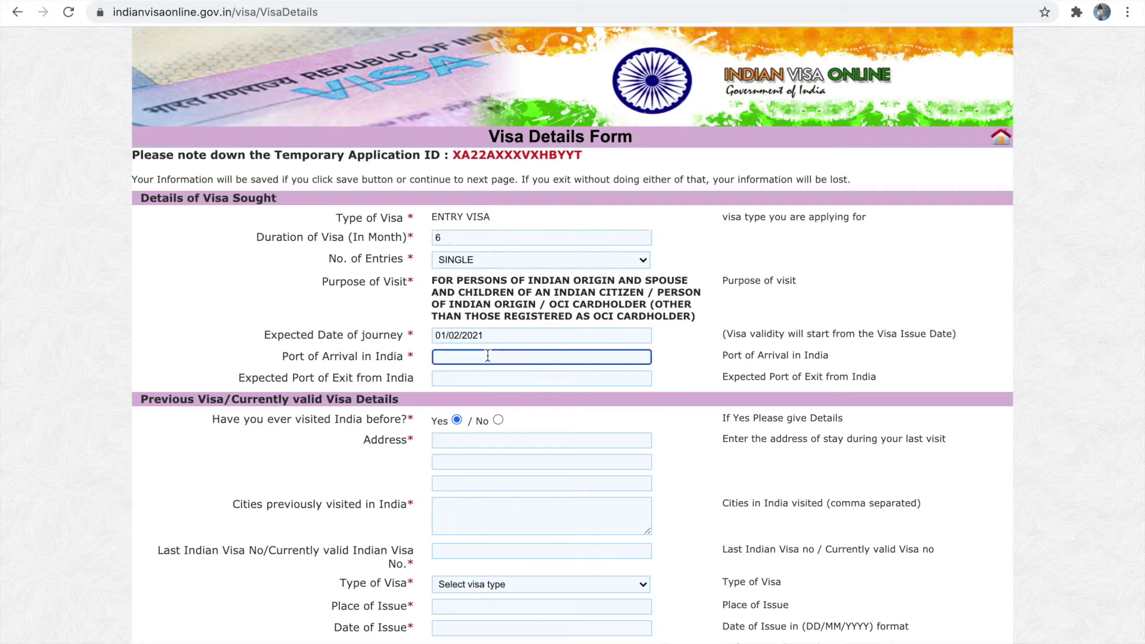
{"action": "type", "text": "delhi"}
{"action": "scroll", "coordinate": [464, 465], "scroll_direction": "down", "scroll_amount": 3}
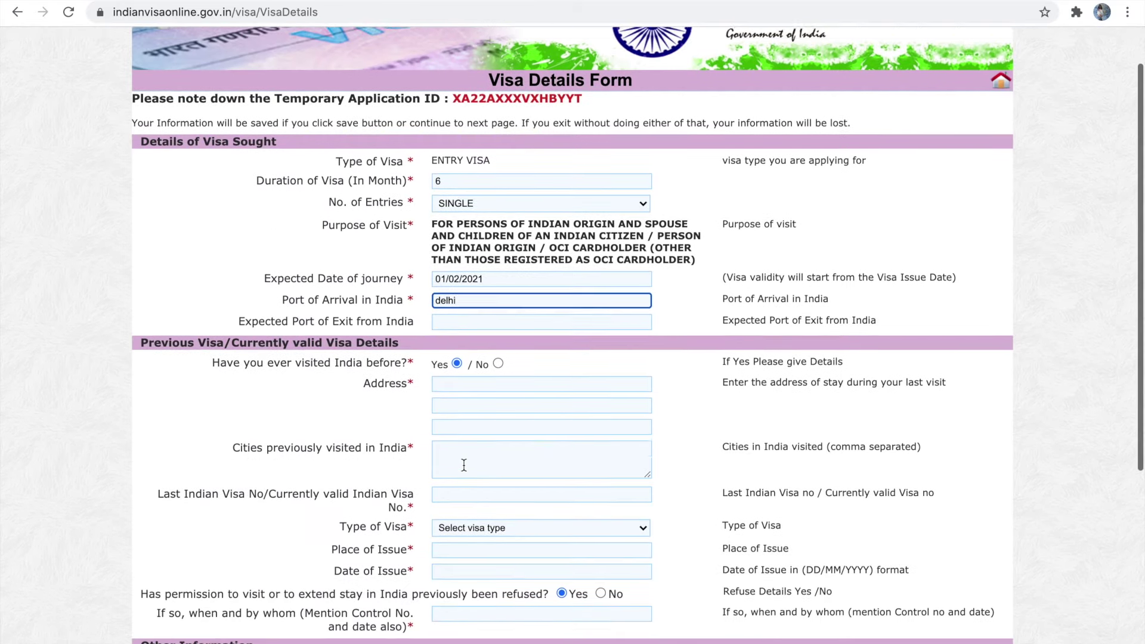
- Answer No to the questions on previous India visits, refused permission to visit or extend stay, and SAARC country visits
{"action": "left_click", "coordinate": [215, 294]}
{"action": "left_click_drag", "start_coordinate": [215, 294], "coordinate": [501, 553]}
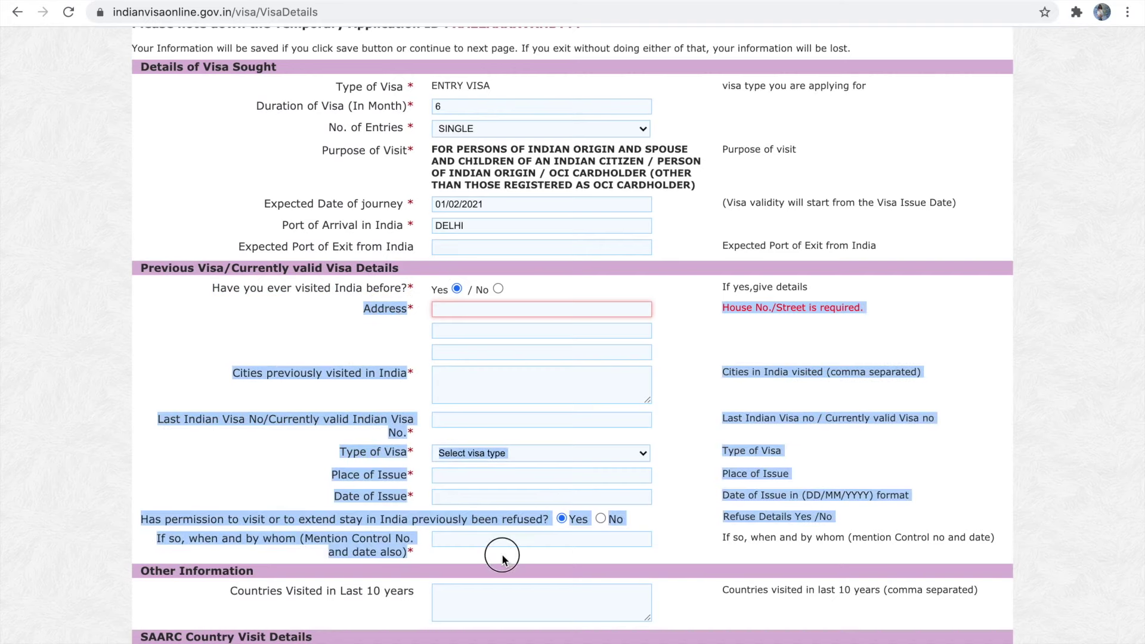
{"action": "left_click", "coordinate": [498, 288]}
{"action": "left_click", "coordinate": [427, 345]}
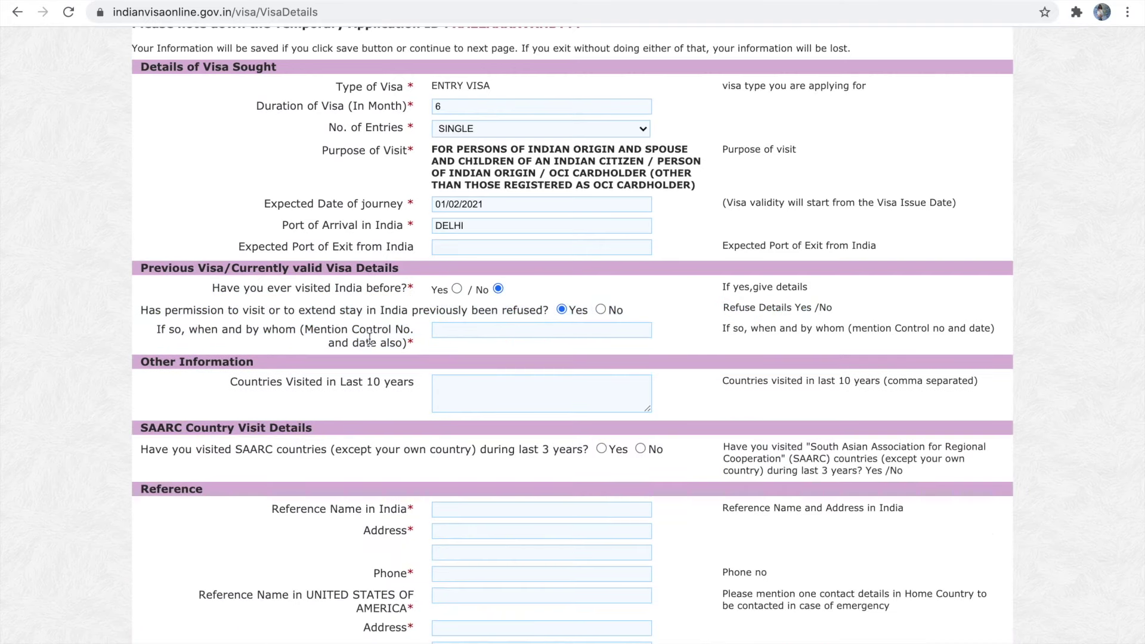
{"action": "left_click", "coordinate": [601, 310]}
{"action": "scroll", "coordinate": [235, 436], "scroll_direction": "down", "scroll_amount": 1}
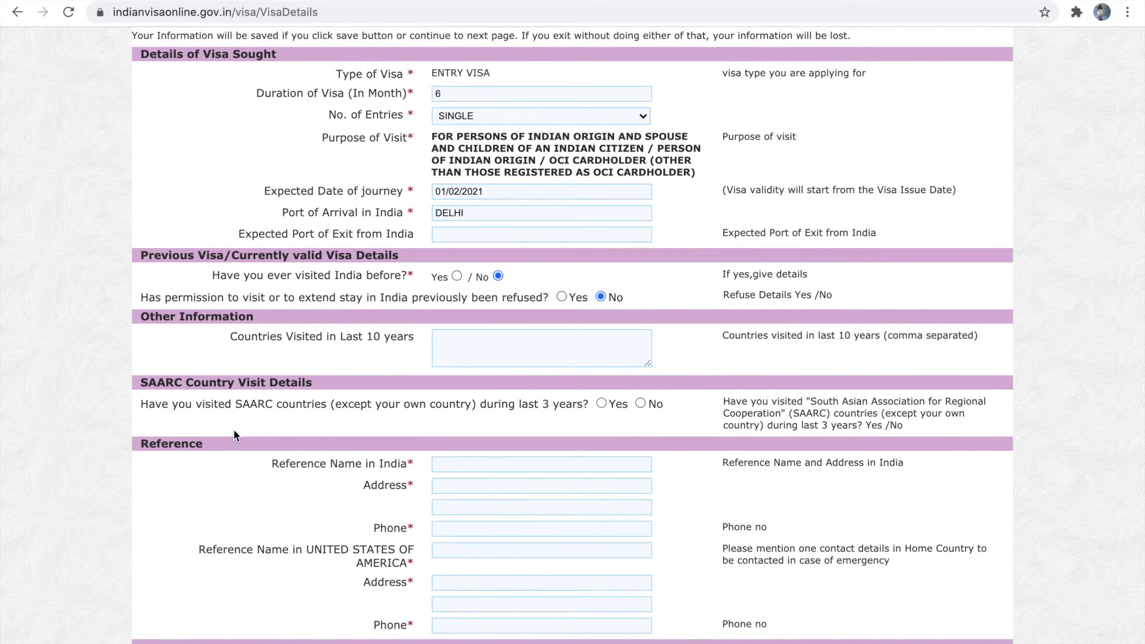
{"action": "left_click", "coordinate": [641, 403]}
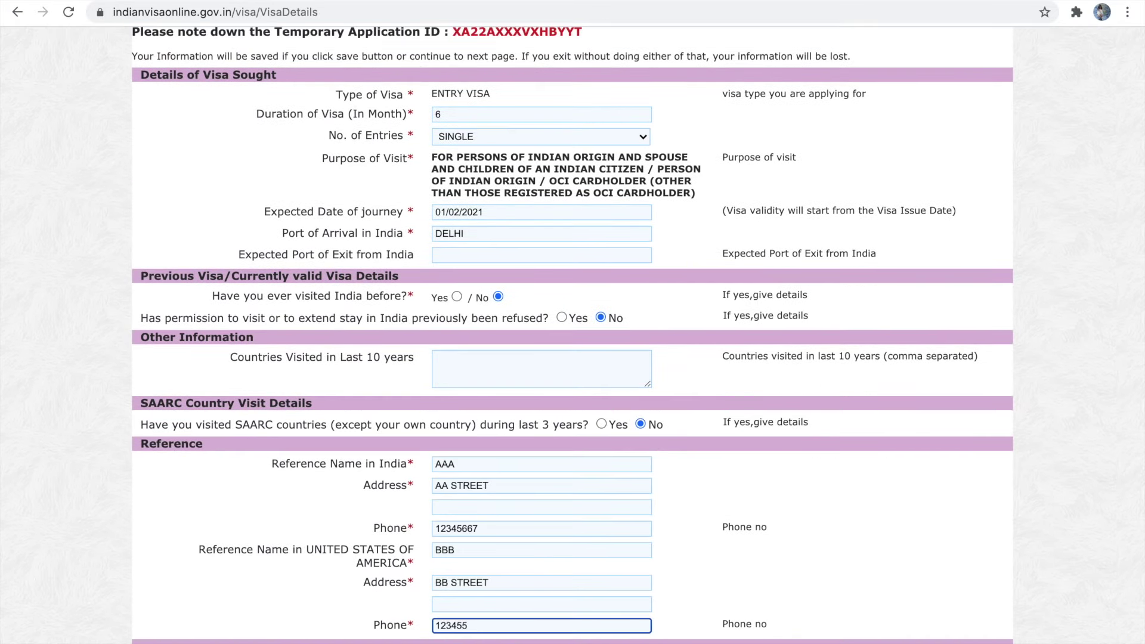
- Finish the United States reference's phone number and continue to the additional questions after checking both references
{"action": "type", "text": "7"}
{"action": "left_click", "coordinate": [307, 604]}
{"action": "left_click_drag", "start_coordinate": [272, 464], "coordinate": [652, 528]}
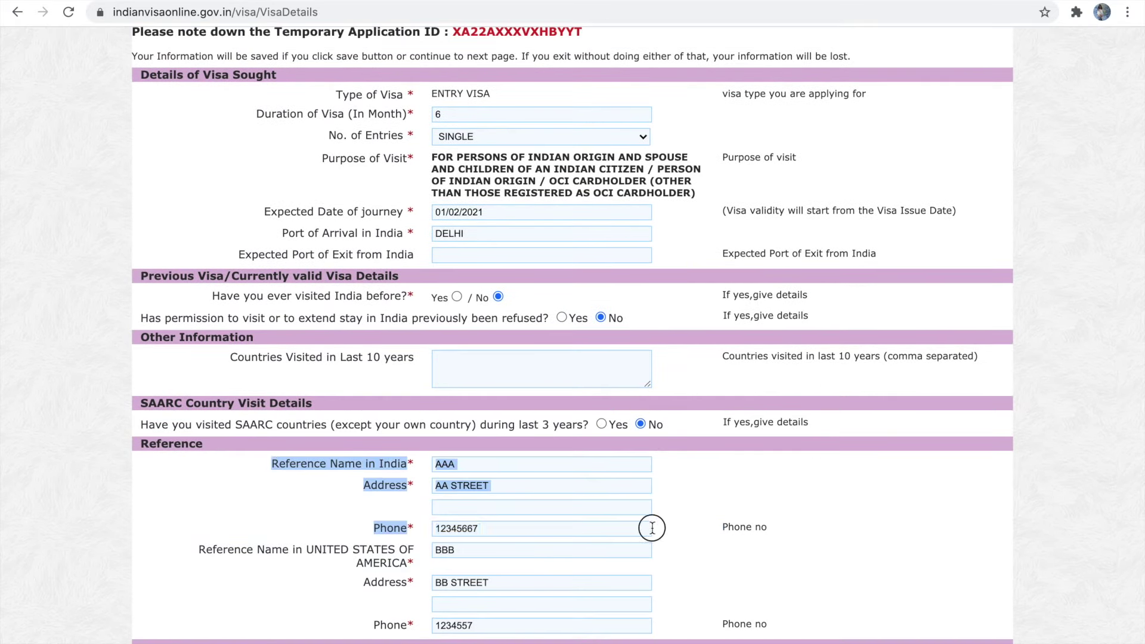
{"action": "left_click_drag", "start_coordinate": [196, 550], "coordinate": [571, 629]}
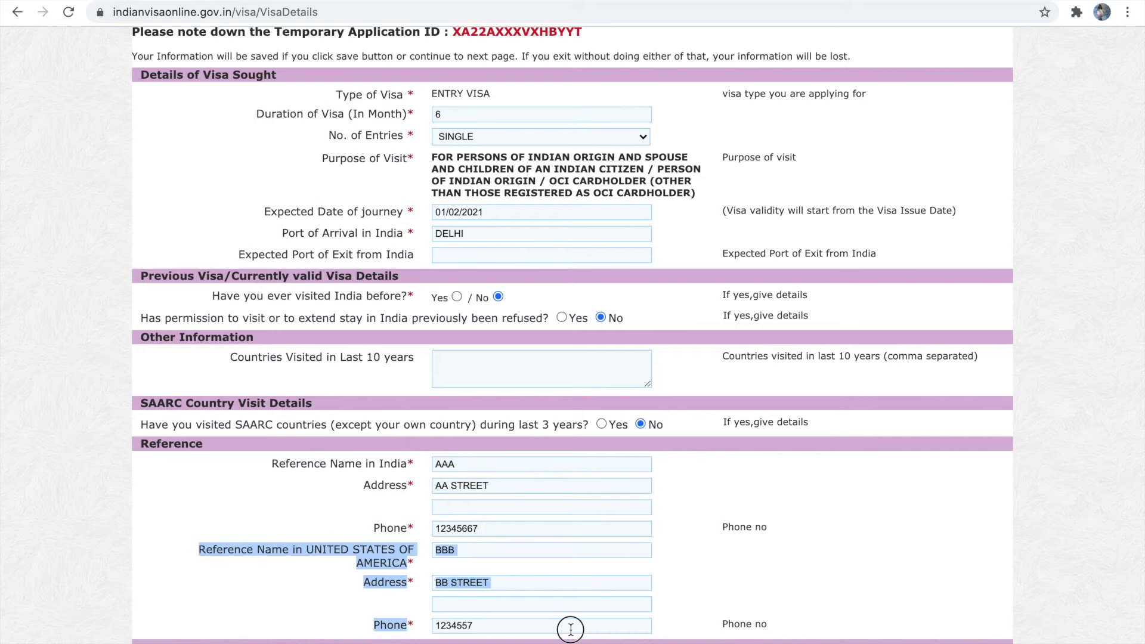
{"action": "key", "text": "Return"}
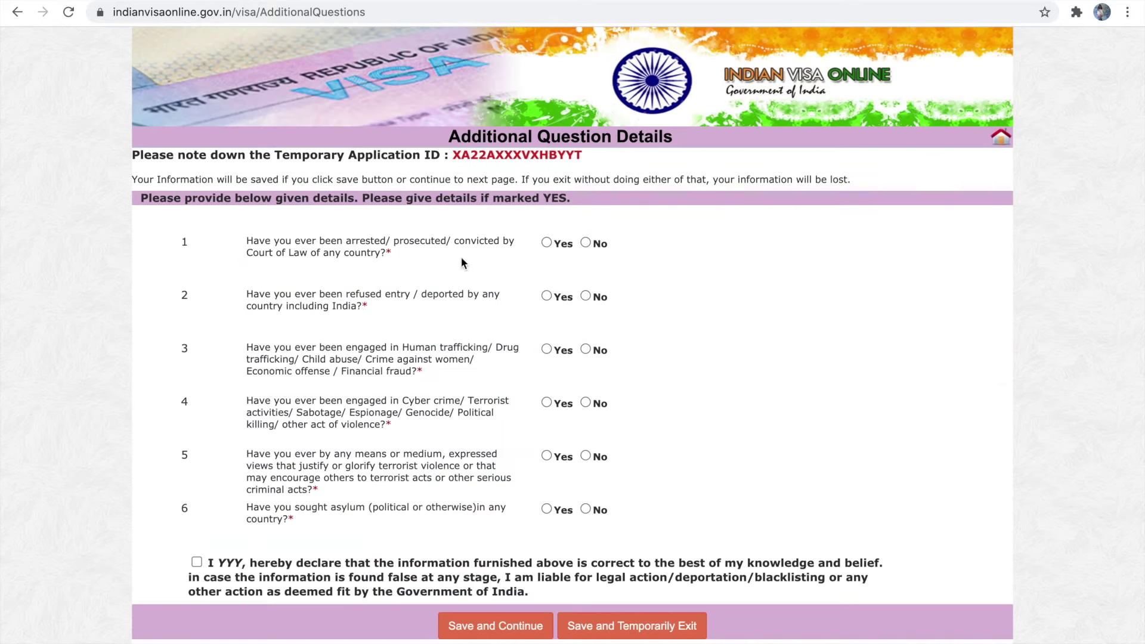
- Answer No to all six additional questions and try to save and continue
{"action": "left_click", "coordinate": [586, 243]}
{"action": "left_click", "coordinate": [585, 297]}
{"action": "left_click", "coordinate": [586, 350]}
{"action": "left_click", "coordinate": [585, 403]}
{"action": "left_click", "coordinate": [585, 457]}
{"action": "left_click", "coordinate": [585, 510]}
{"action": "left_click", "coordinate": [504, 624]}
{"action": "left_click", "coordinate": [713, 103]}
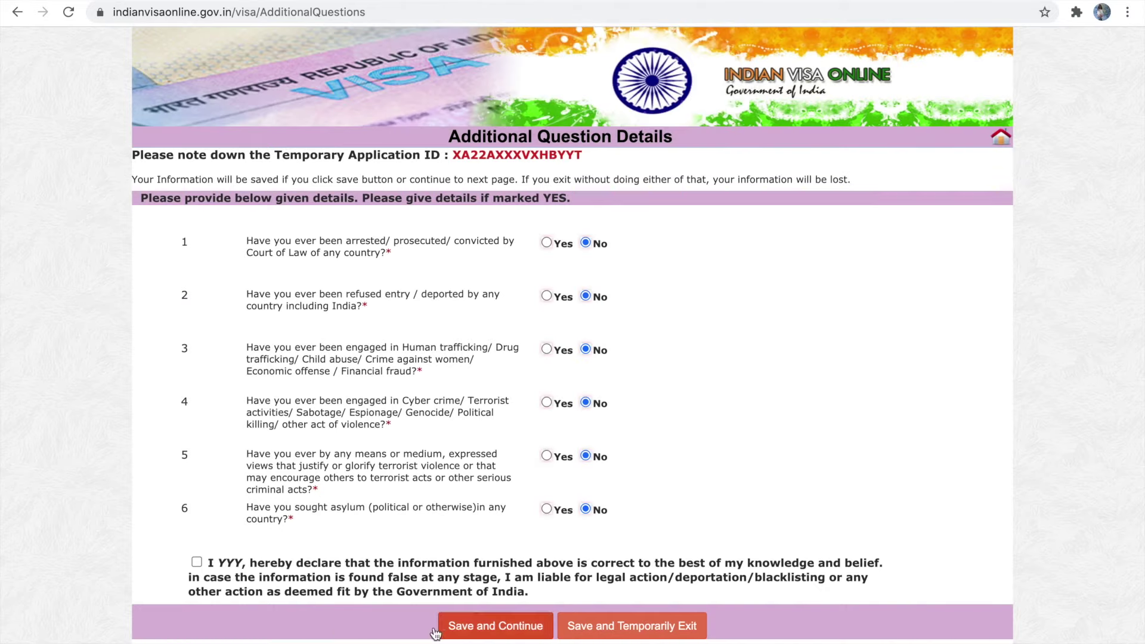
- Accept the declaration that the furnished information is correct and save the additional question details to continue
{"action": "left_click", "coordinate": [196, 561]}
{"action": "left_click", "coordinate": [462, 625]}
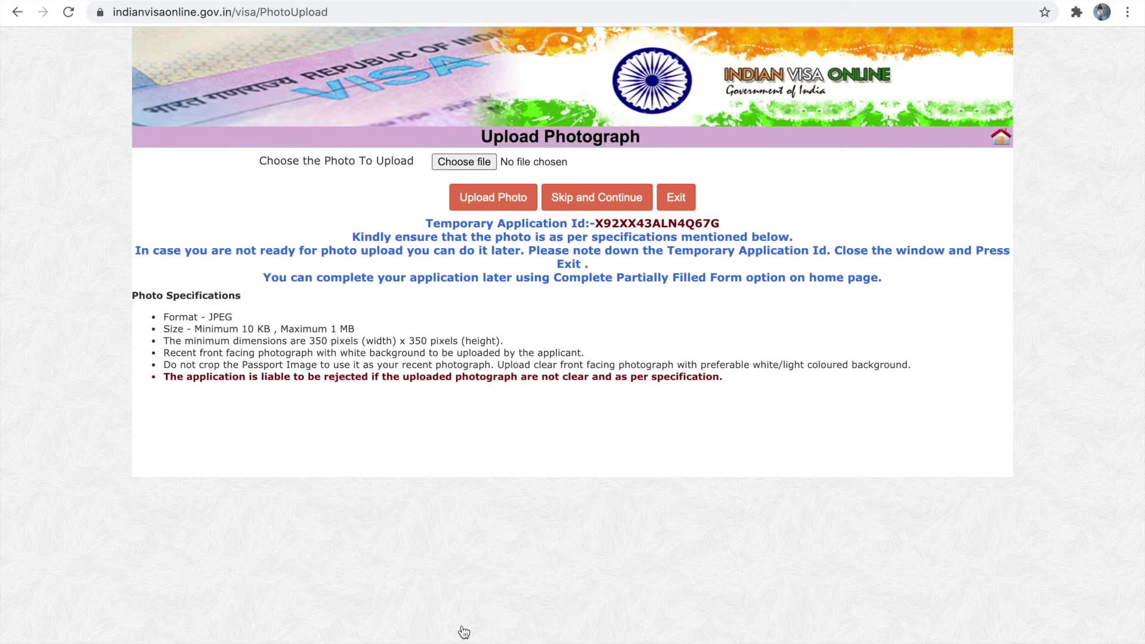
- Examine the photo specifications for file size, minimum pixel dimensions and the front-facing white-background requirement
{"action": "left_click_drag", "start_coordinate": [260, 315], "coordinate": [363, 329]}
{"action": "left_click", "coordinate": [166, 328]}
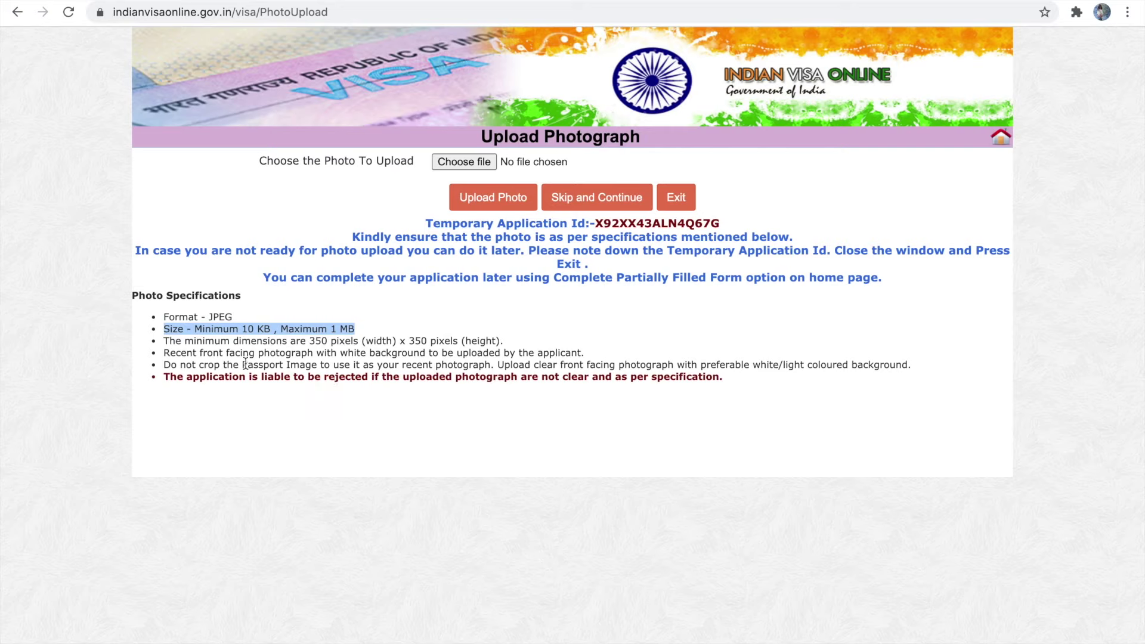
{"action": "left_click_drag", "start_coordinate": [167, 341], "coordinate": [554, 347]}
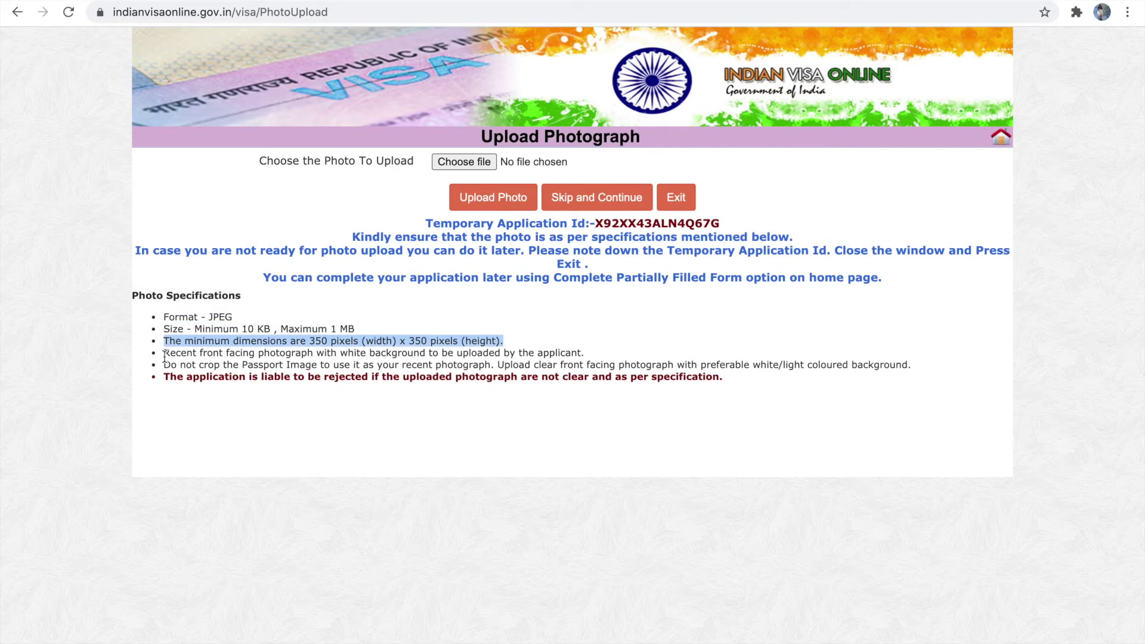
{"action": "left_click_drag", "start_coordinate": [167, 352], "coordinate": [558, 353]}
{"action": "left_click", "coordinate": [215, 374]}
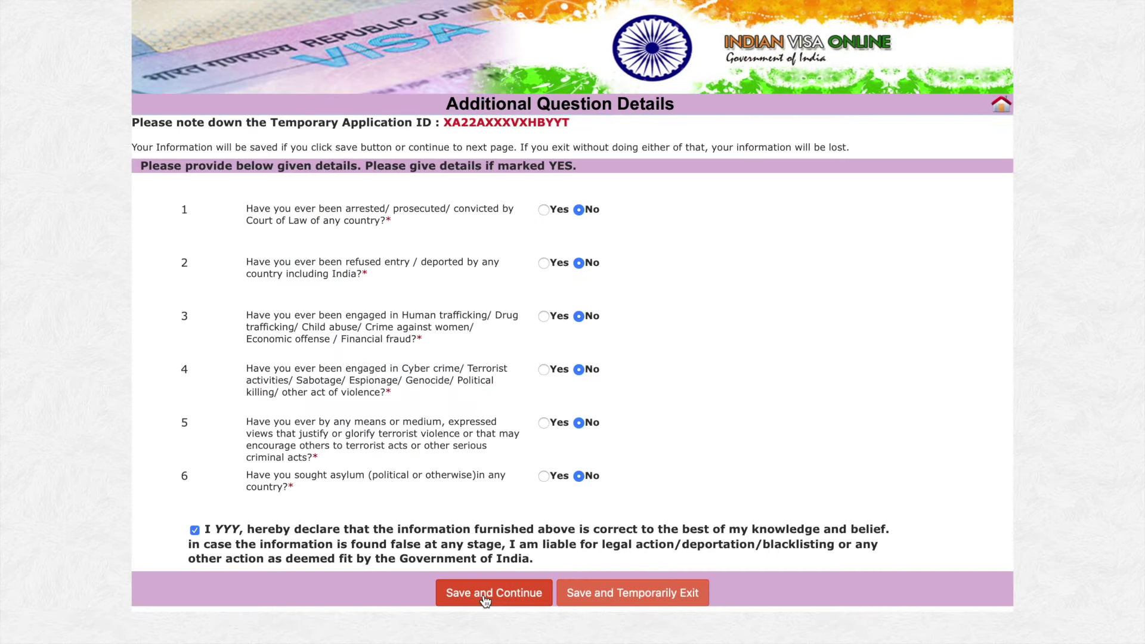
- Save the additional question details and review the completed application through to the applicant name and application ID on the confirmation page
{"action": "left_click", "coordinate": [485, 598]}
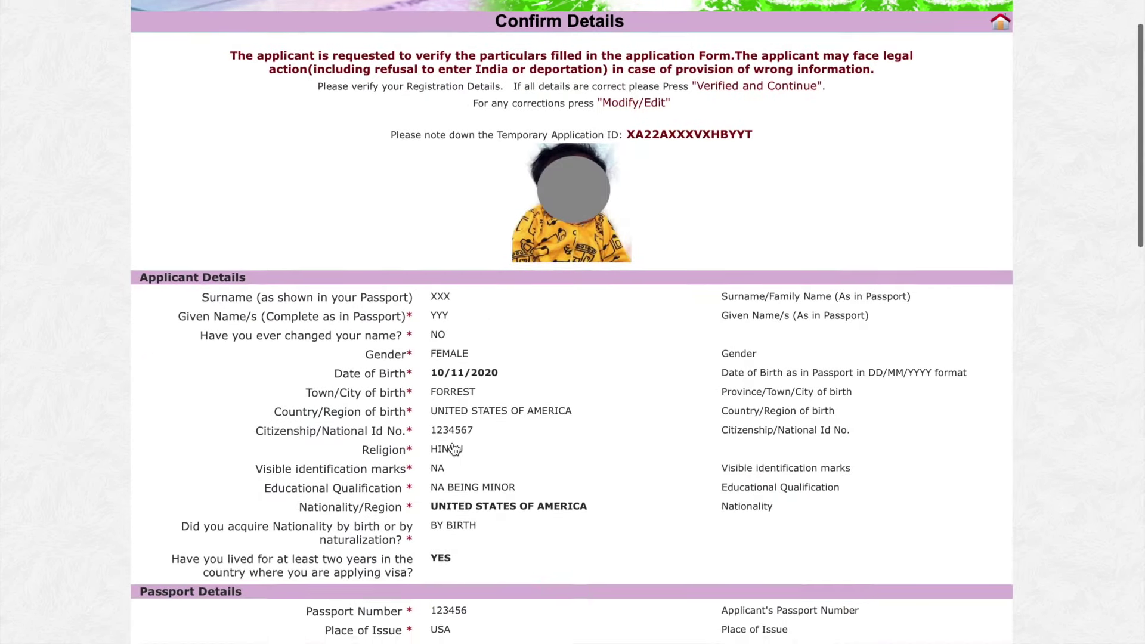
{"action": "scroll", "coordinate": [454, 449], "scroll_direction": "down", "scroll_amount": 3}
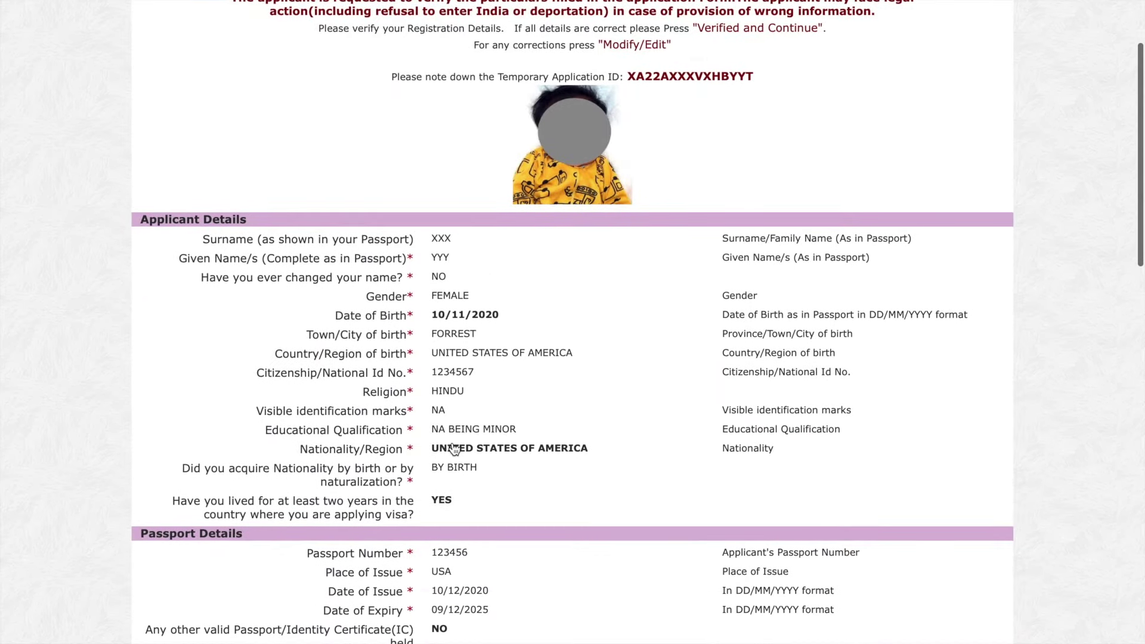
{"action": "scroll", "coordinate": [454, 449], "scroll_direction": "down", "scroll_amount": 6}
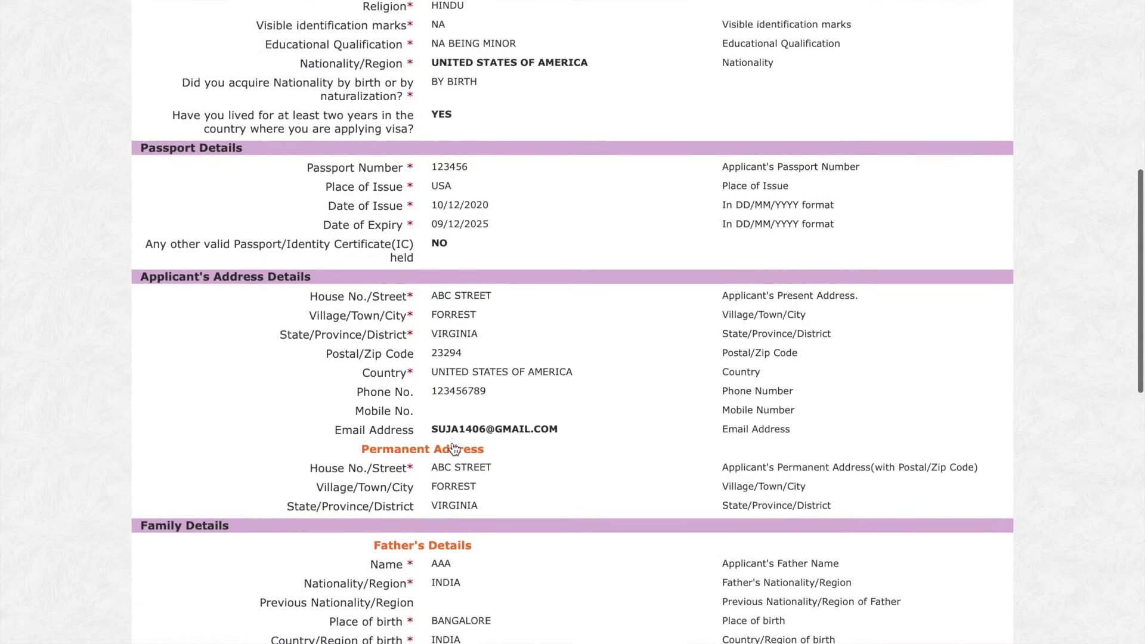
{"action": "scroll", "coordinate": [453, 449], "scroll_direction": "down", "scroll_amount": 2}
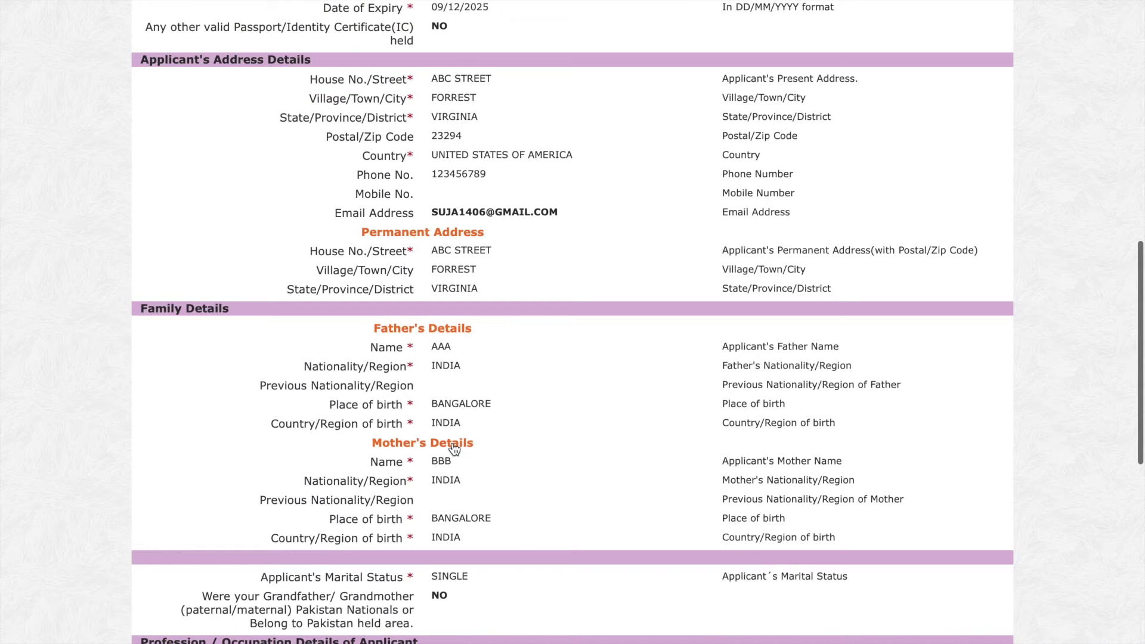
{"action": "scroll", "coordinate": [453, 449], "scroll_direction": "down", "scroll_amount": 9}
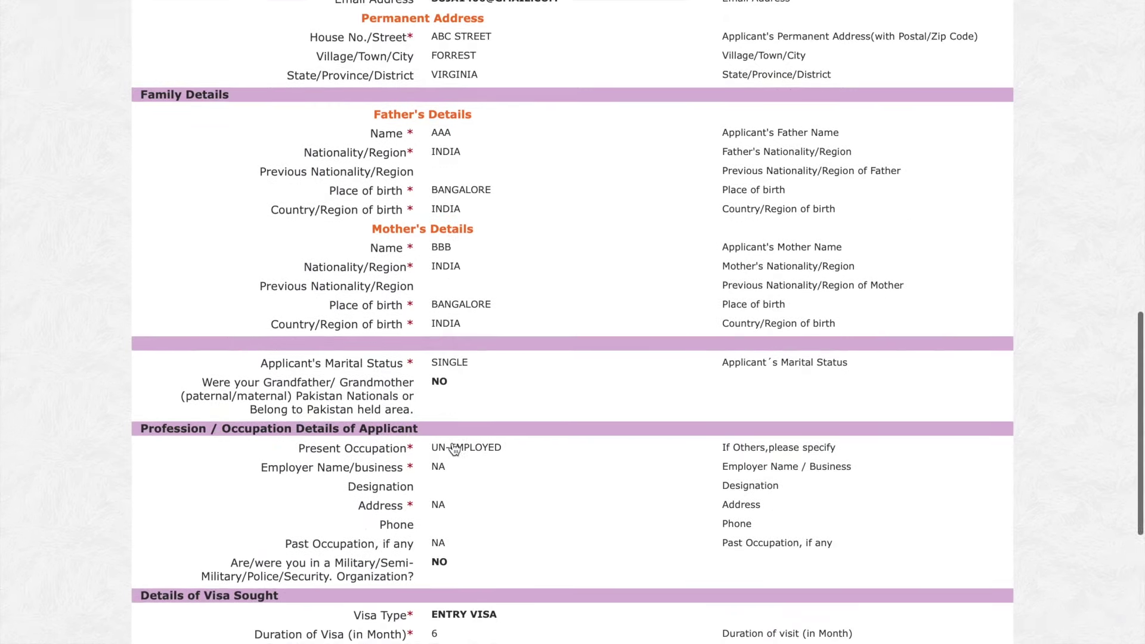
{"action": "scroll", "coordinate": [453, 448], "scroll_direction": "down", "scroll_amount": 1}
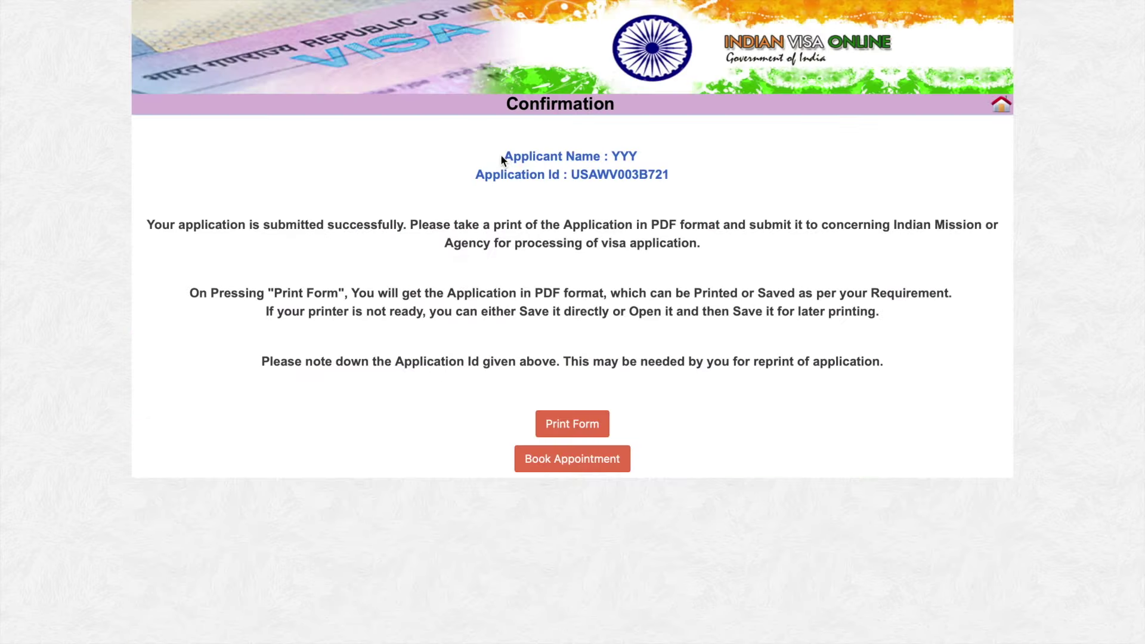
{"action": "left_click_drag", "start_coordinate": [501, 155], "coordinate": [698, 179]}
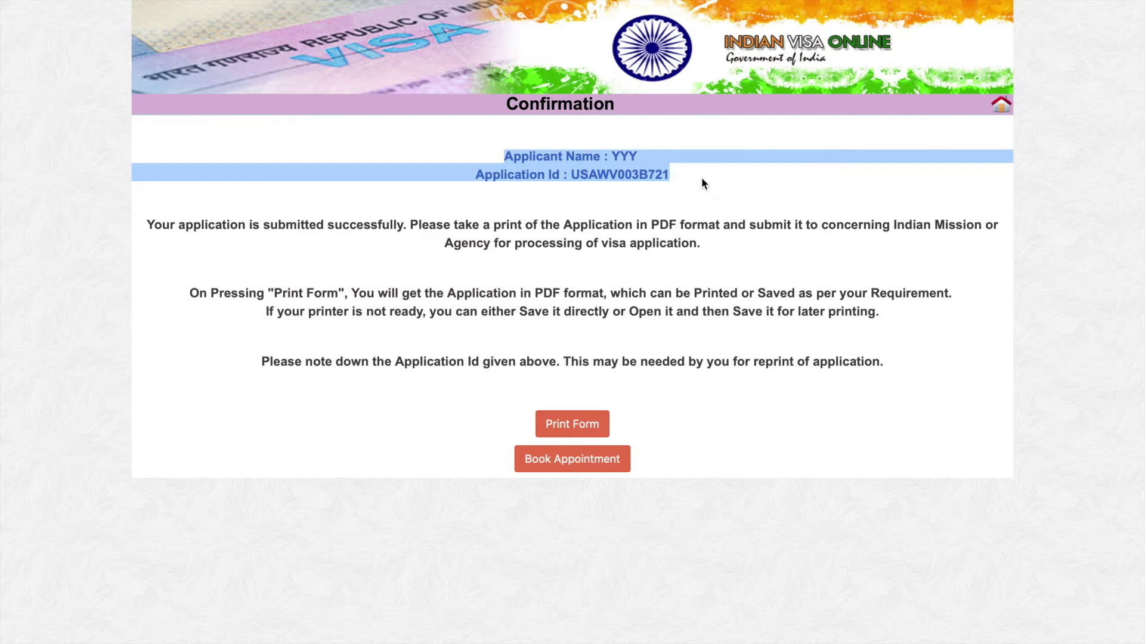
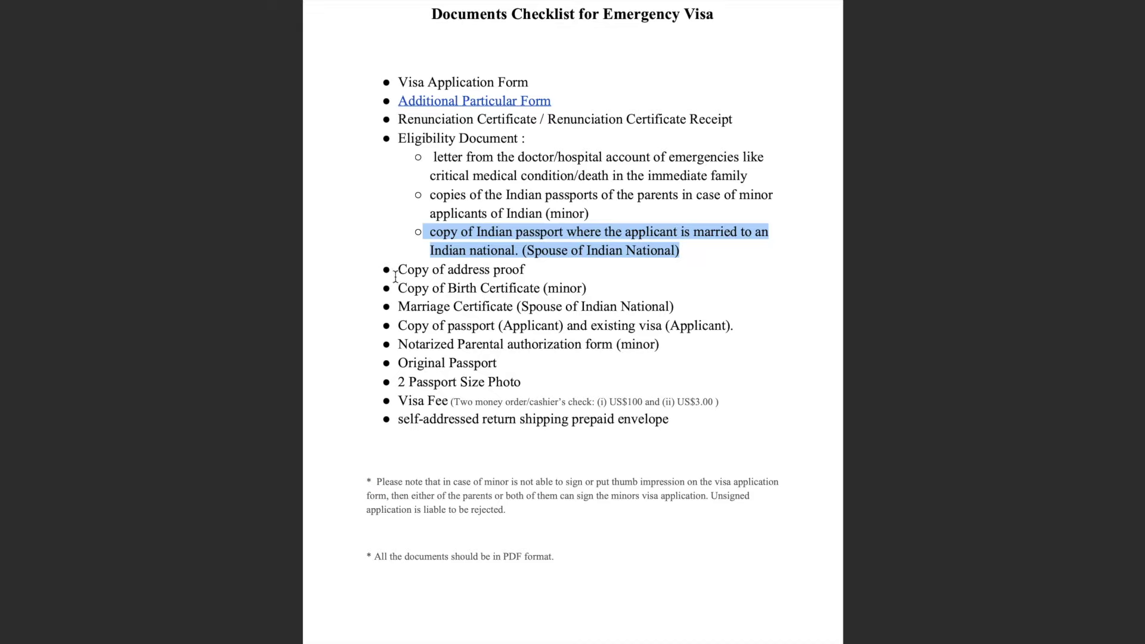
- Go through the emergency visa checklist items from the address proof copy to the notarized parental authorization form, highlighting each one
{"action": "left_click_drag", "start_coordinate": [391, 269], "coordinate": [558, 278]}
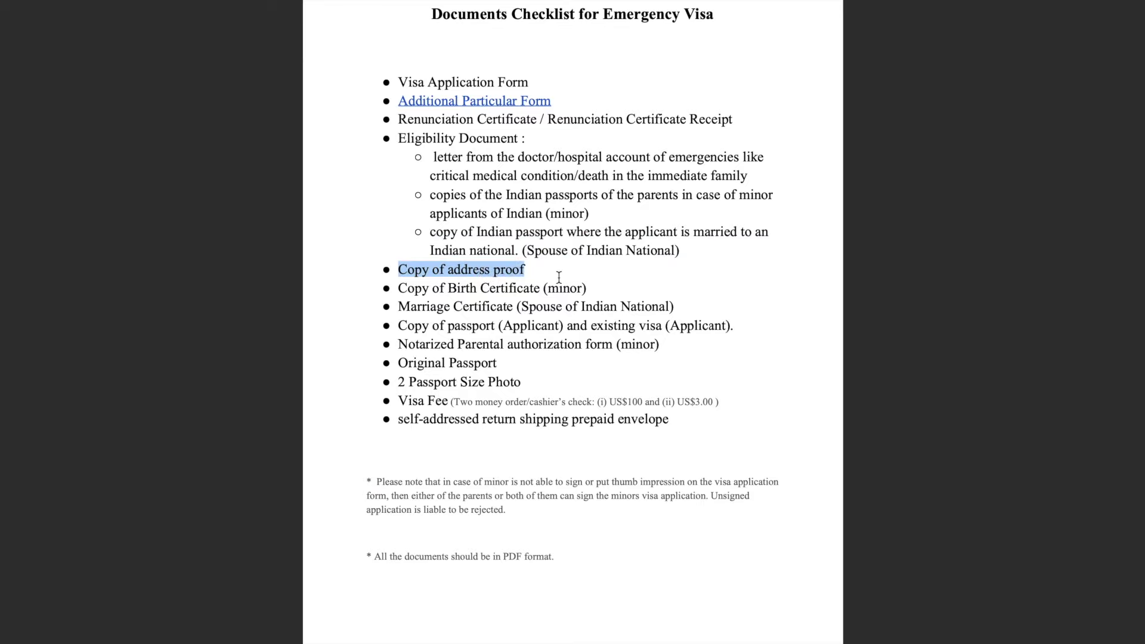
{"action": "left_click_drag", "start_coordinate": [385, 288], "coordinate": [615, 287]}
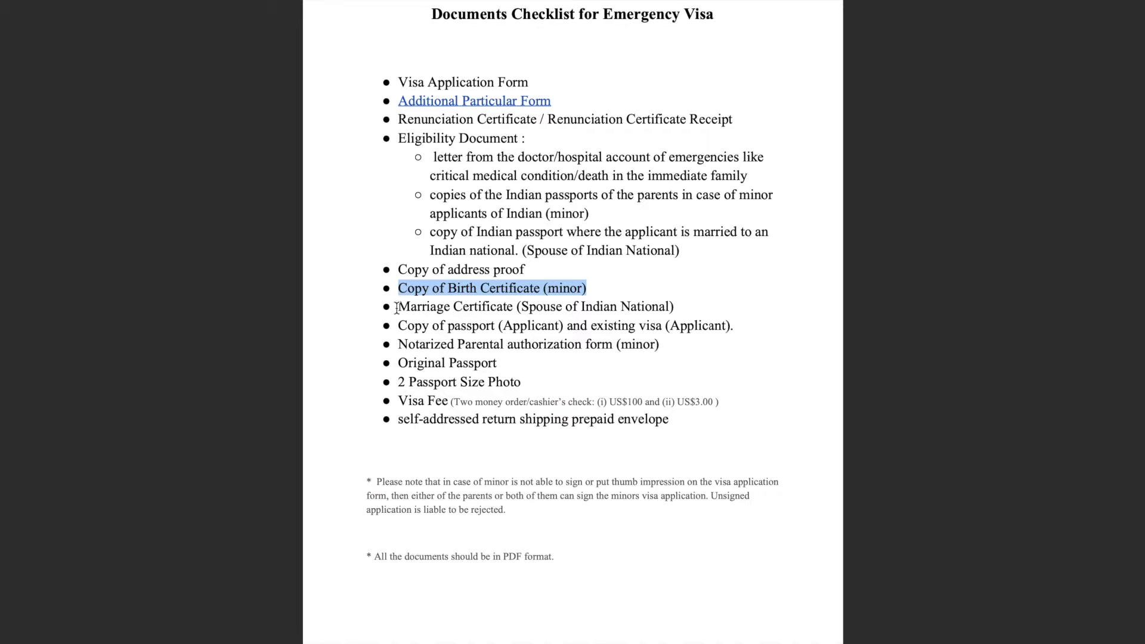
{"action": "left_click_drag", "start_coordinate": [396, 307], "coordinate": [517, 307]}
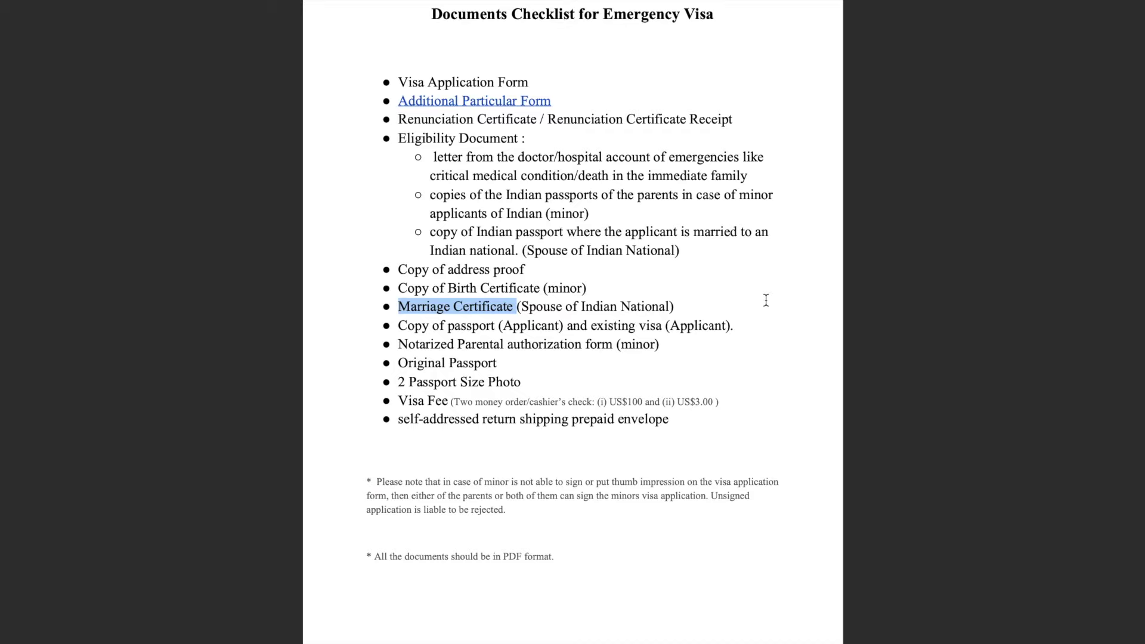
{"action": "left_click_drag", "start_coordinate": [397, 325], "coordinate": [498, 326]}
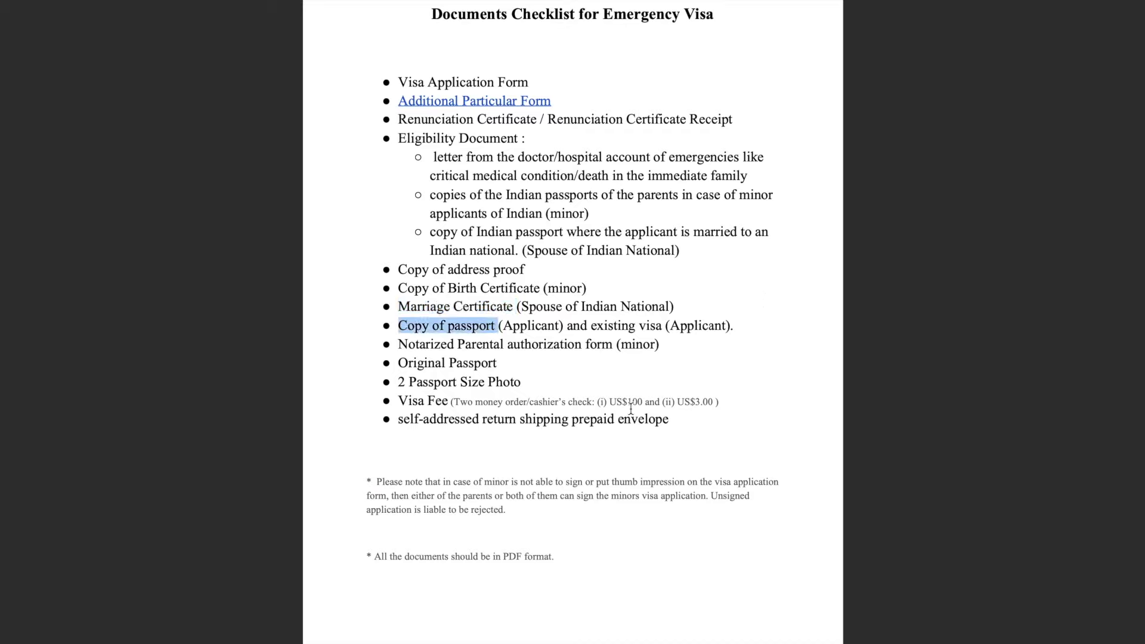
{"action": "left_click_drag", "start_coordinate": [591, 326], "coordinate": [666, 331]}
{"action": "left_click_drag", "start_coordinate": [399, 346], "coordinate": [615, 346]}
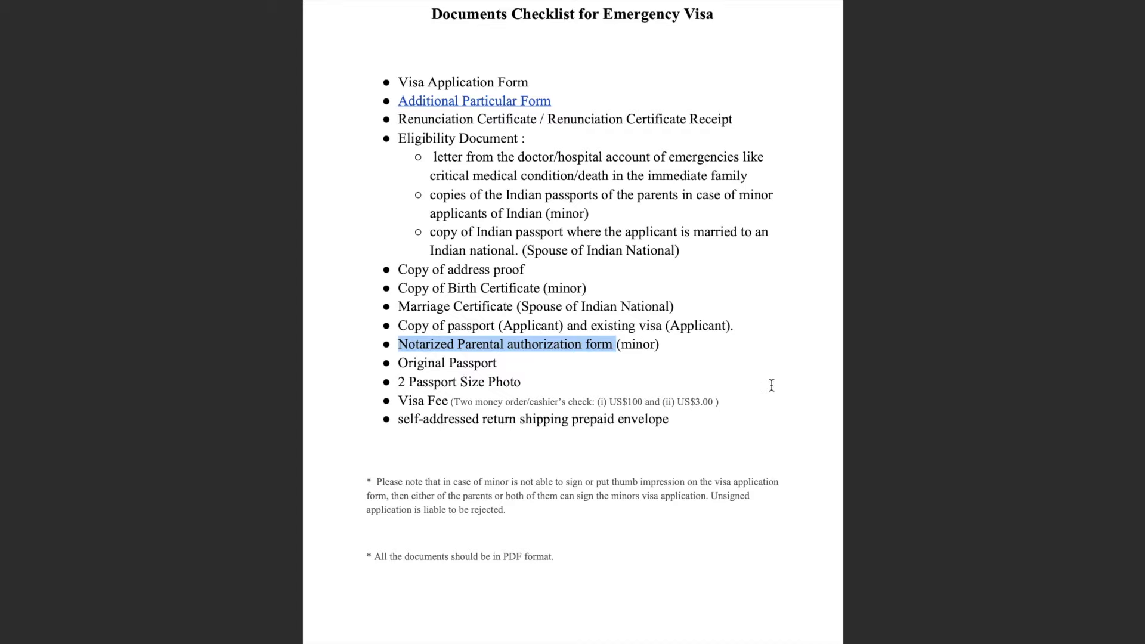
{"action": "left_click", "coordinate": [570, 514]}
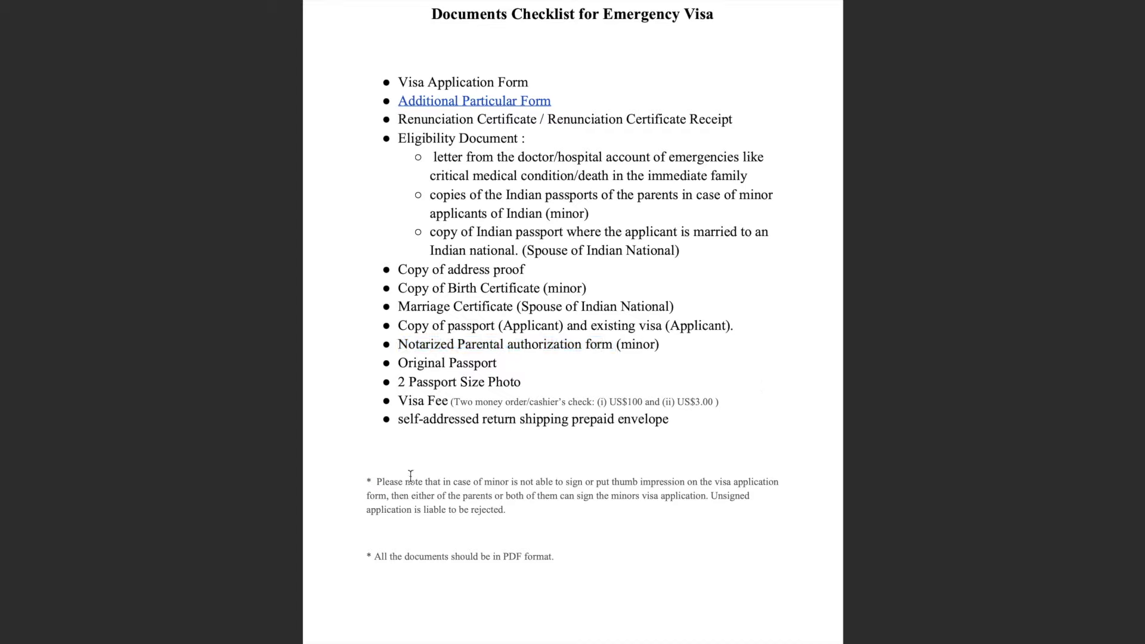
- Highlight the note on signing a minor's application and the checklist items from the Visa Application Form to the notarized parental authorization form
{"action": "left_click_drag", "start_coordinate": [376, 481], "coordinate": [556, 523]}
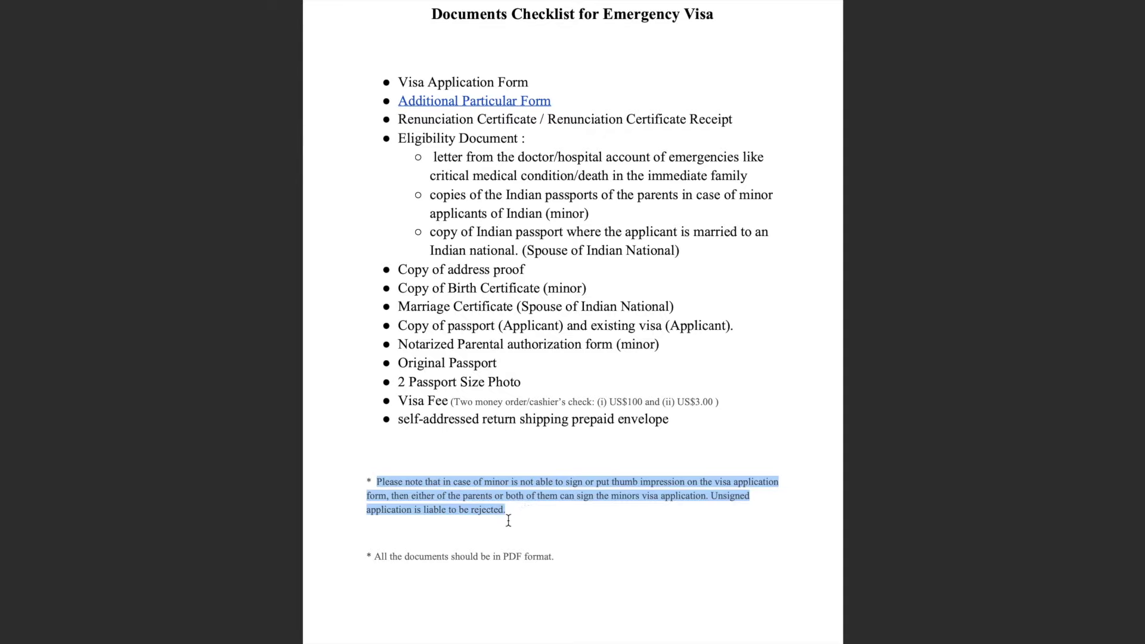
{"action": "left_click_drag", "start_coordinate": [383, 78], "coordinate": [664, 352]}
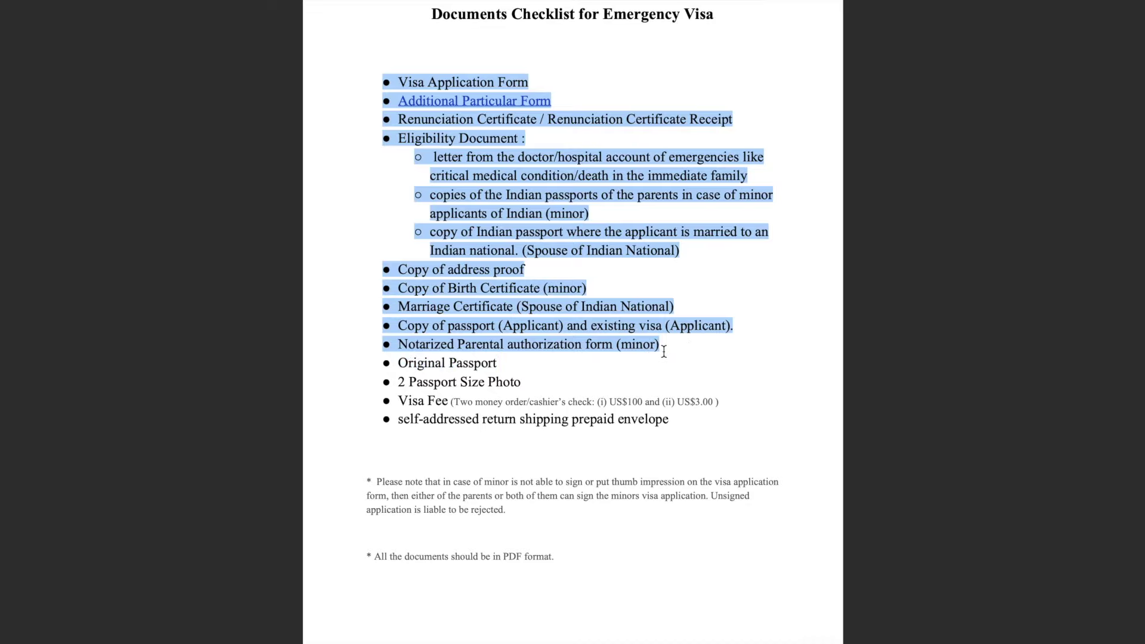
{"action": "left_click_drag", "start_coordinate": [540, 525], "coordinate": [563, 535]}
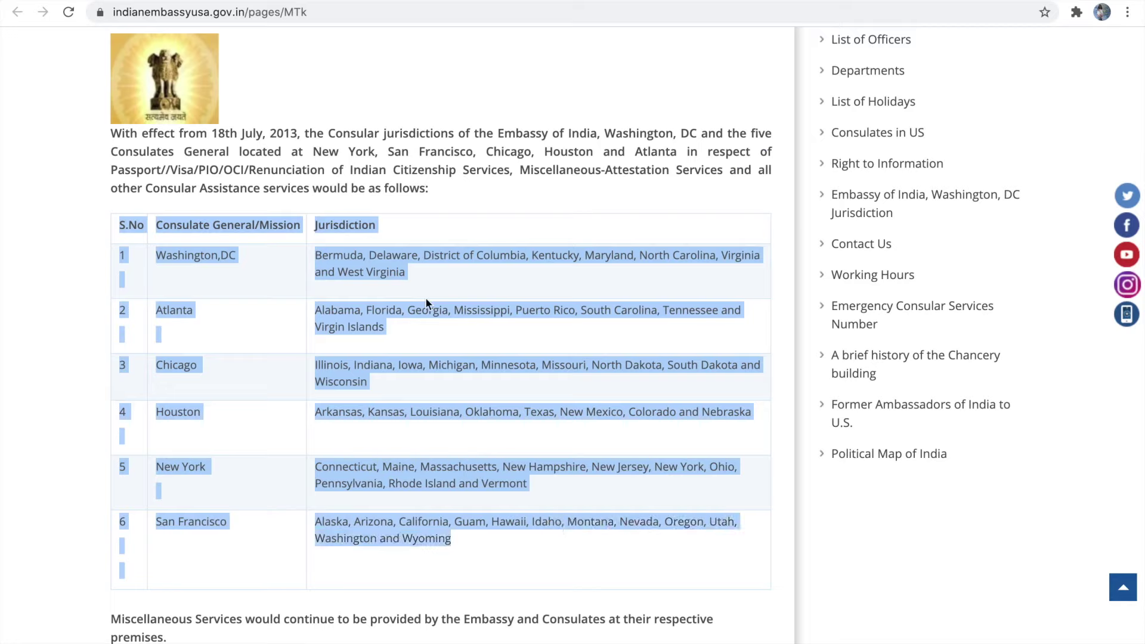
- Review the consular jurisdiction table and switch to the Washington DC embassy's emergency visa guidelines
{"action": "left_click_drag", "start_coordinate": [549, 567], "coordinate": [144, 250]}
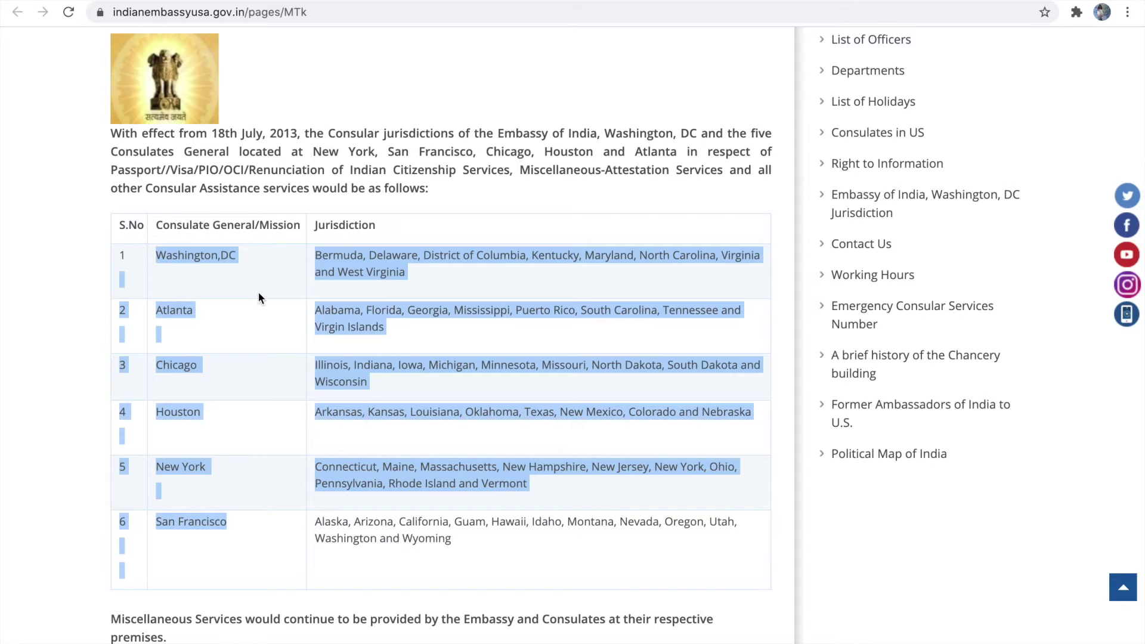
{"action": "key", "text": "super+bracketleft"}
{"action": "left_click_drag", "start_coordinate": [396, 130], "coordinate": [526, 135]}
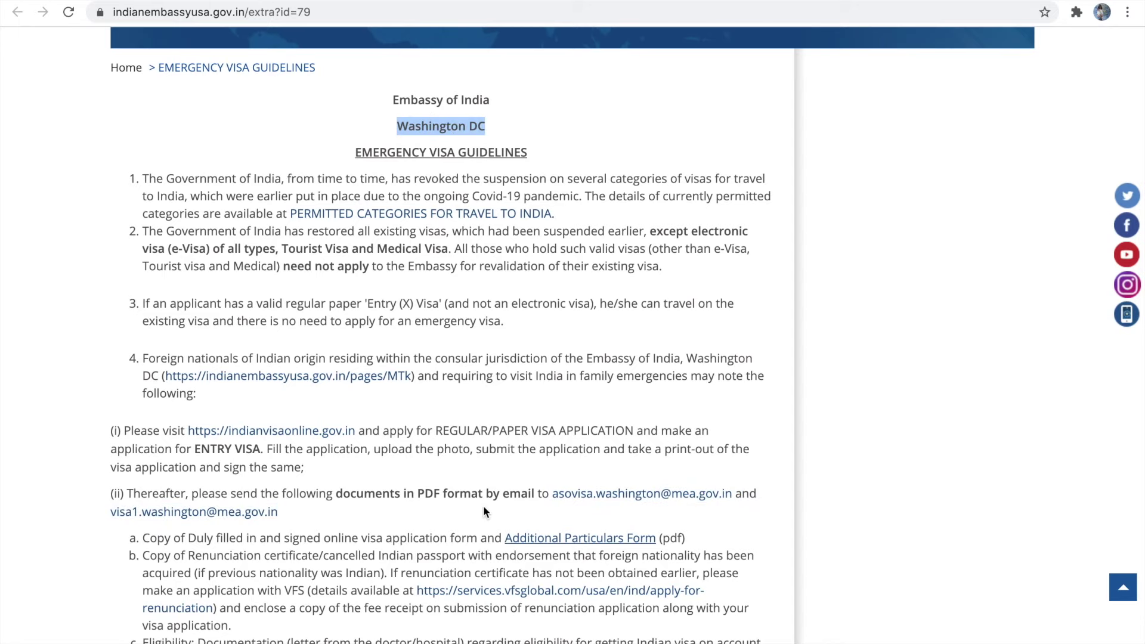
- Examine the Washington DC instructions on emailing the PDF documents and on visiting the embassy once the application is approved
{"action": "scroll", "coordinate": [483, 506], "scroll_direction": "down", "scroll_amount": 3}
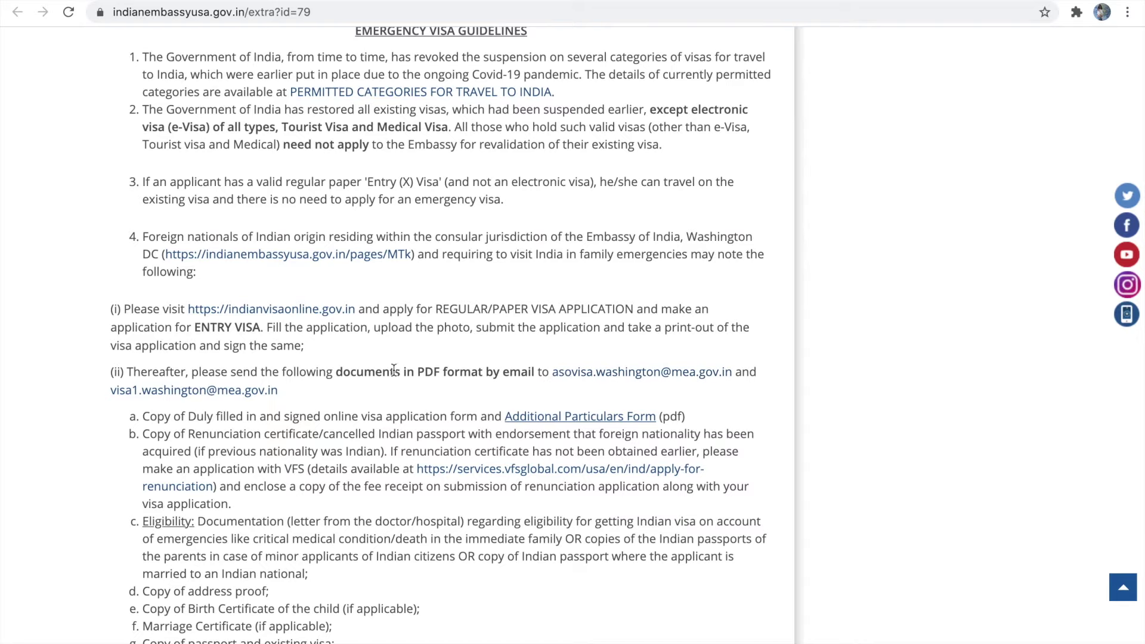
{"action": "left_click_drag", "start_coordinate": [103, 373], "coordinate": [326, 400]}
{"action": "scroll", "coordinate": [326, 401], "scroll_direction": "down", "scroll_amount": 4}
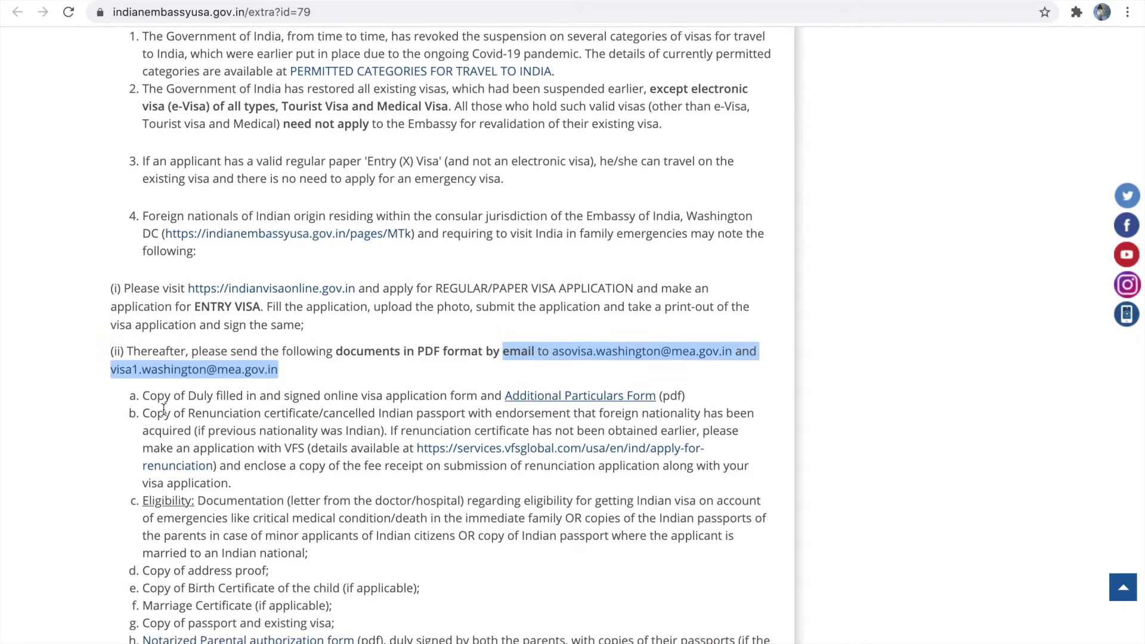
{"action": "triple_click", "coordinate": [482, 521]}
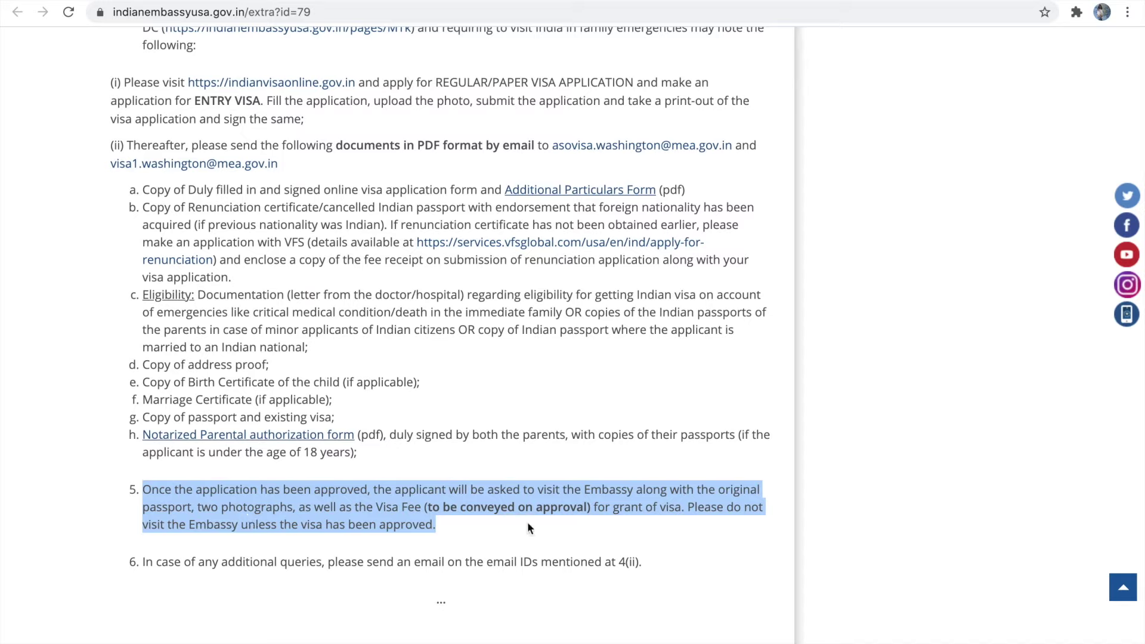
- Switch to the Chicago consulate's emergency visa guidelines and read through the instructions
{"action": "key", "text": "ctrl+Tab"}
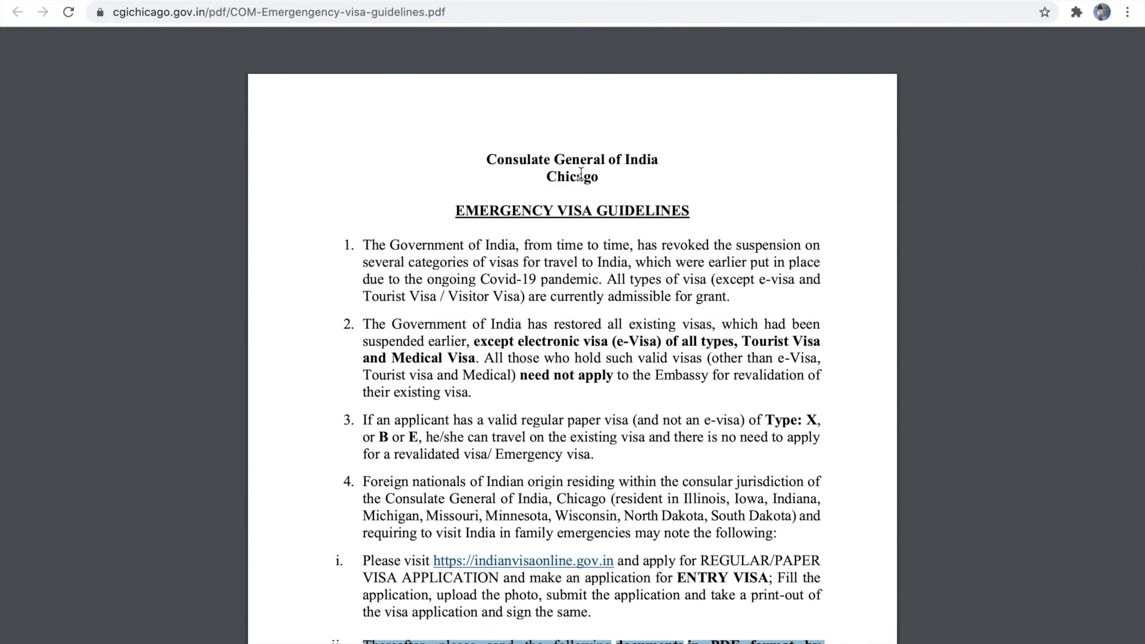
{"action": "scroll", "coordinate": [652, 596], "scroll_direction": "down", "scroll_amount": 4}
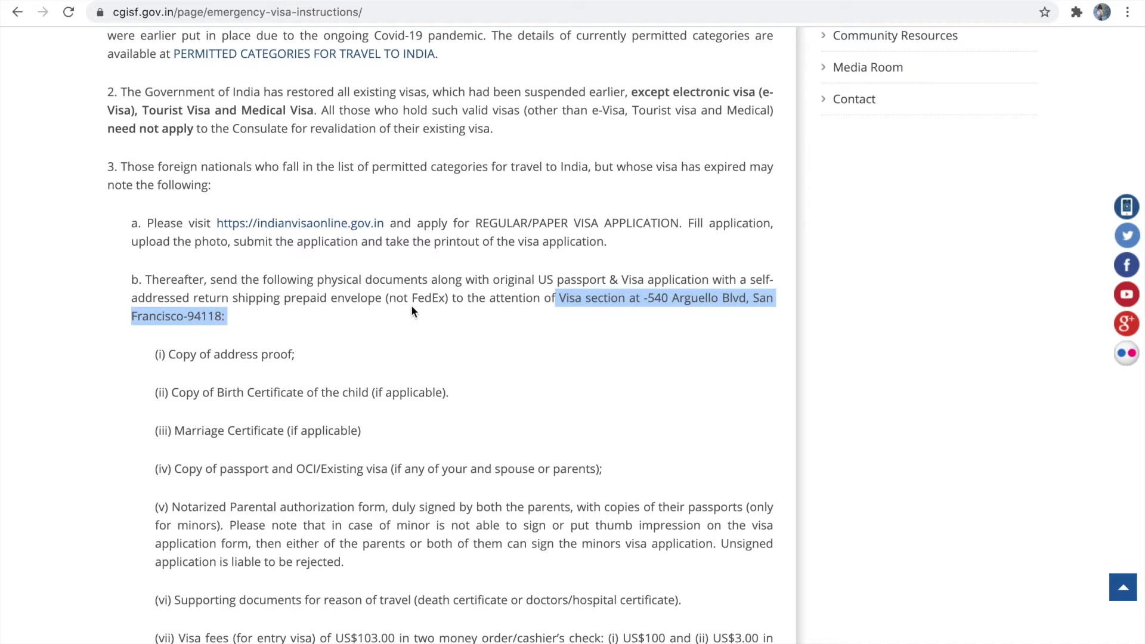
- Examine the entry visa fee item and its payee in the San Francisco consulate's emergency visa instructions
{"action": "scroll", "coordinate": [411, 305], "scroll_direction": "down", "scroll_amount": 6}
{"action": "left_click_drag", "start_coordinate": [179, 257], "coordinate": [703, 297]}
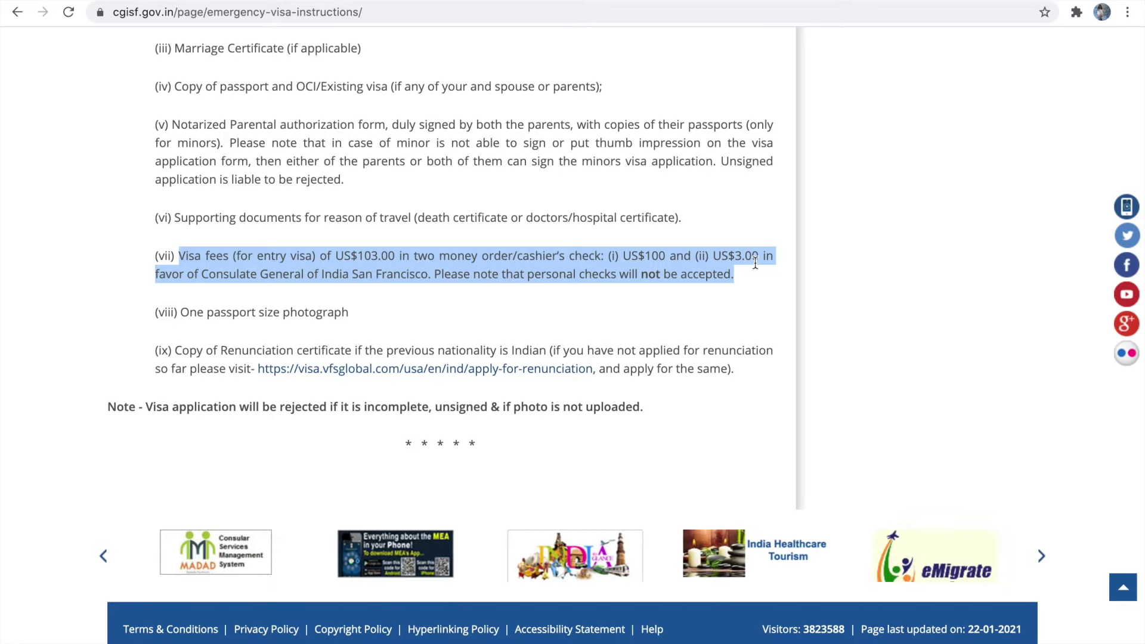
{"action": "left_click_drag", "start_coordinate": [201, 274], "coordinate": [429, 285]}
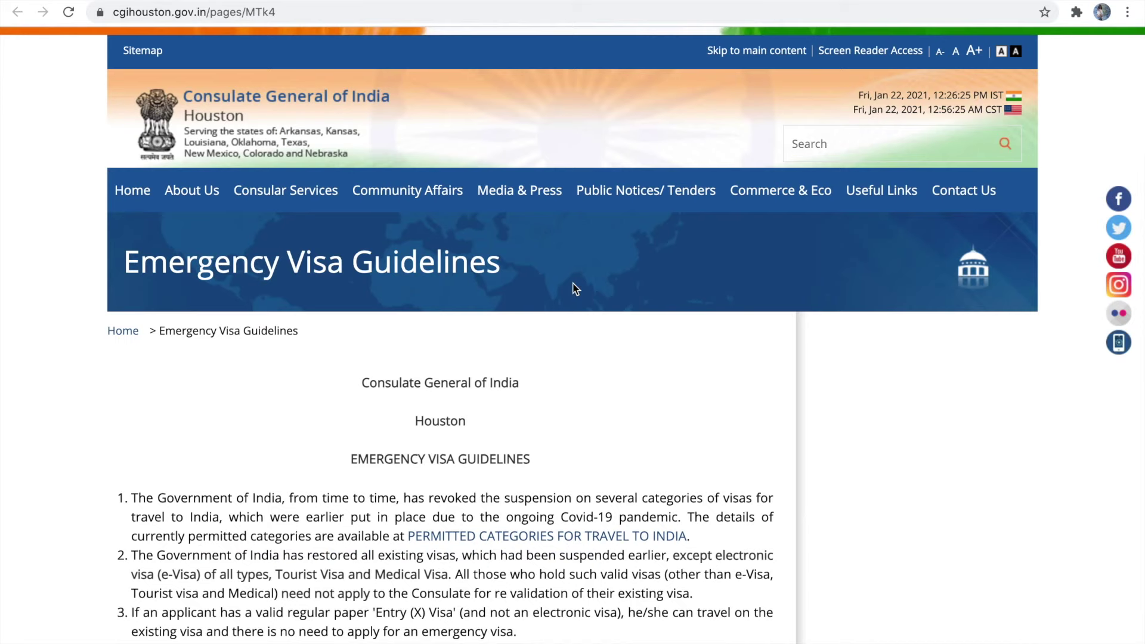
- Examine the Houston consulate's required documents, highlighting the mailing address and the visa fee and prepaid return envelope item
{"action": "double_click", "coordinate": [441, 421]}
{"action": "scroll", "coordinate": [441, 426], "scroll_direction": "down", "scroll_amount": 14}
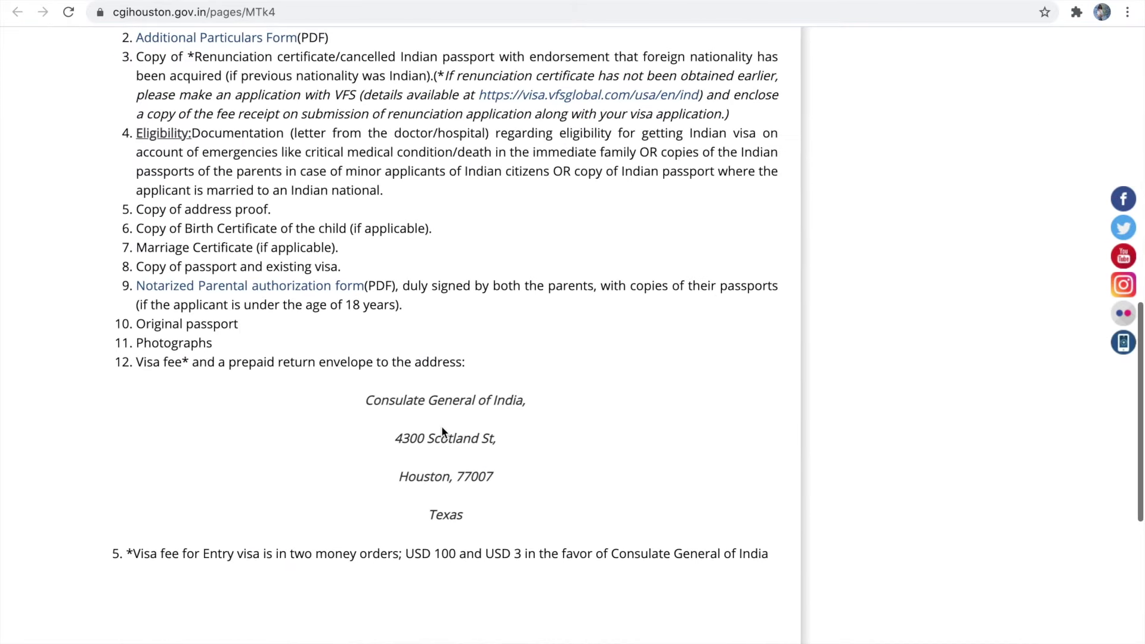
{"action": "scroll", "coordinate": [441, 426], "scroll_direction": "up", "scroll_amount": 1}
{"action": "left_click_drag", "start_coordinate": [361, 479], "coordinate": [533, 607]}
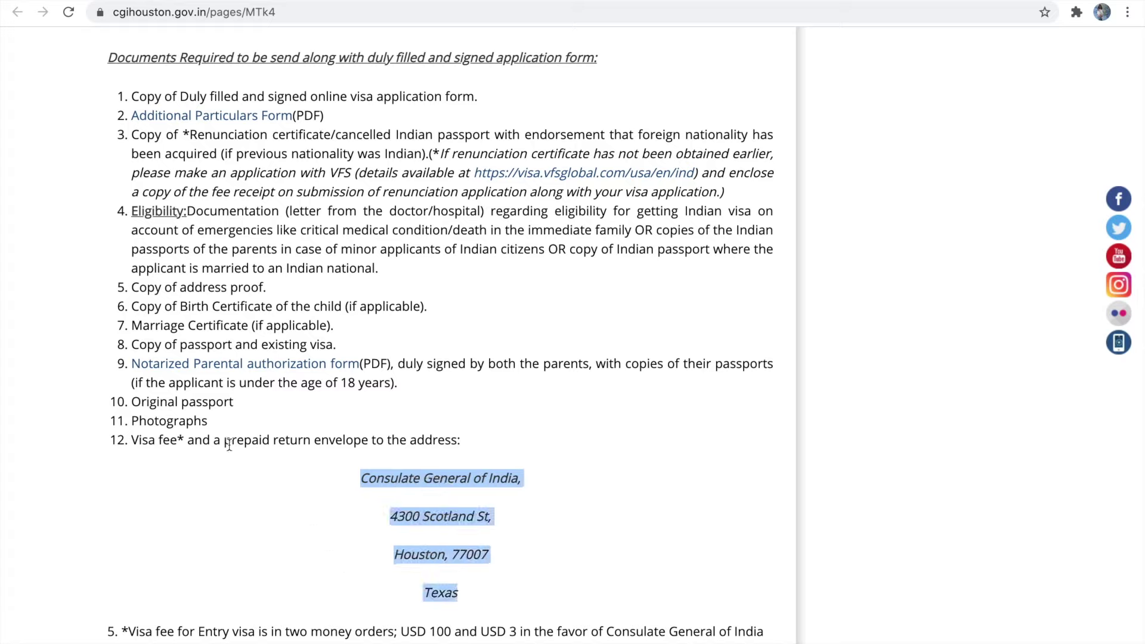
{"action": "left_click_drag", "start_coordinate": [131, 442], "coordinate": [489, 448]}
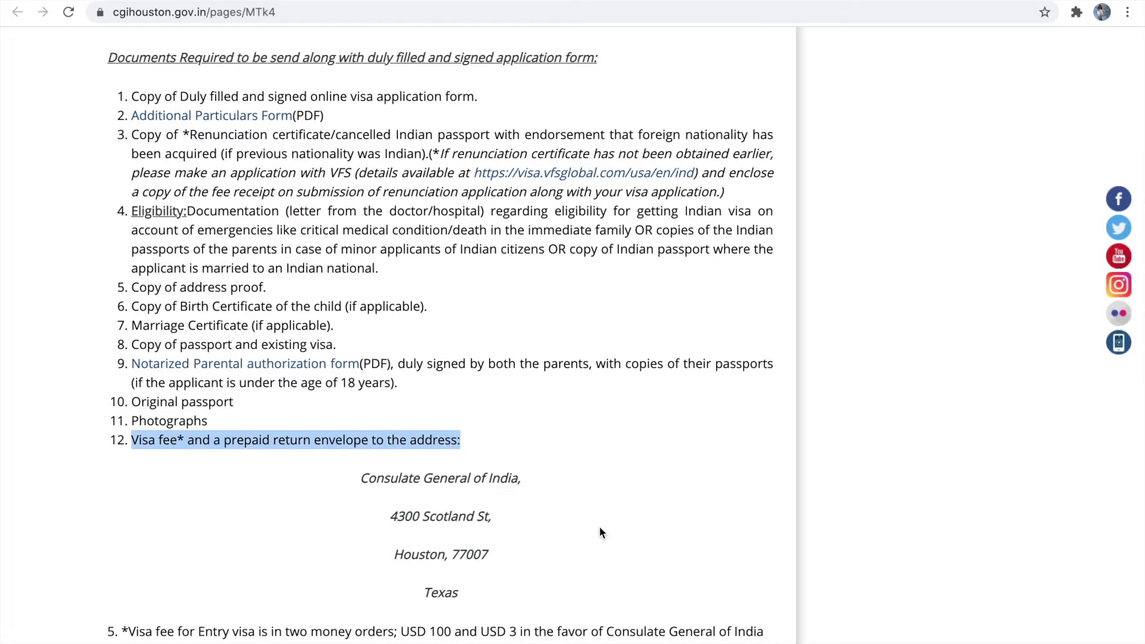
- Check how the entry visa fee is split into money orders in the Houston guidelines, highlighting the amounts
{"action": "scroll", "coordinate": [600, 531], "scroll_direction": "down", "scroll_amount": 3}
{"action": "left_click_drag", "start_coordinate": [287, 472], "coordinate": [406, 473]}
{"action": "left_click", "coordinate": [400, 475]}
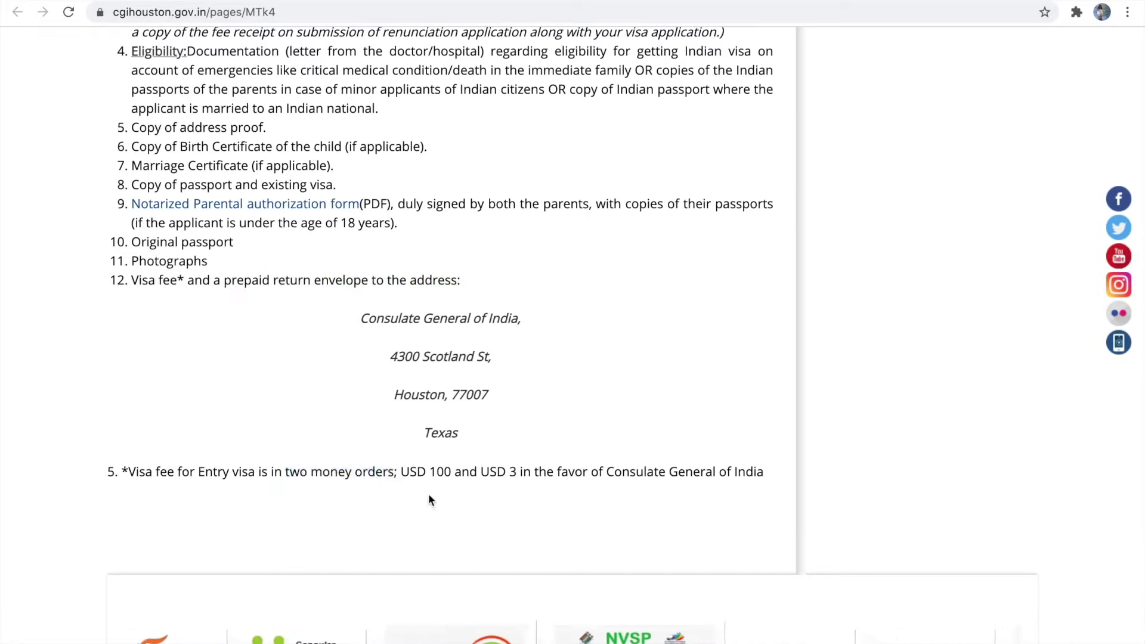
{"action": "left_click_drag", "start_coordinate": [401, 474], "coordinate": [523, 472]}
{"action": "left_click", "coordinate": [483, 471]}
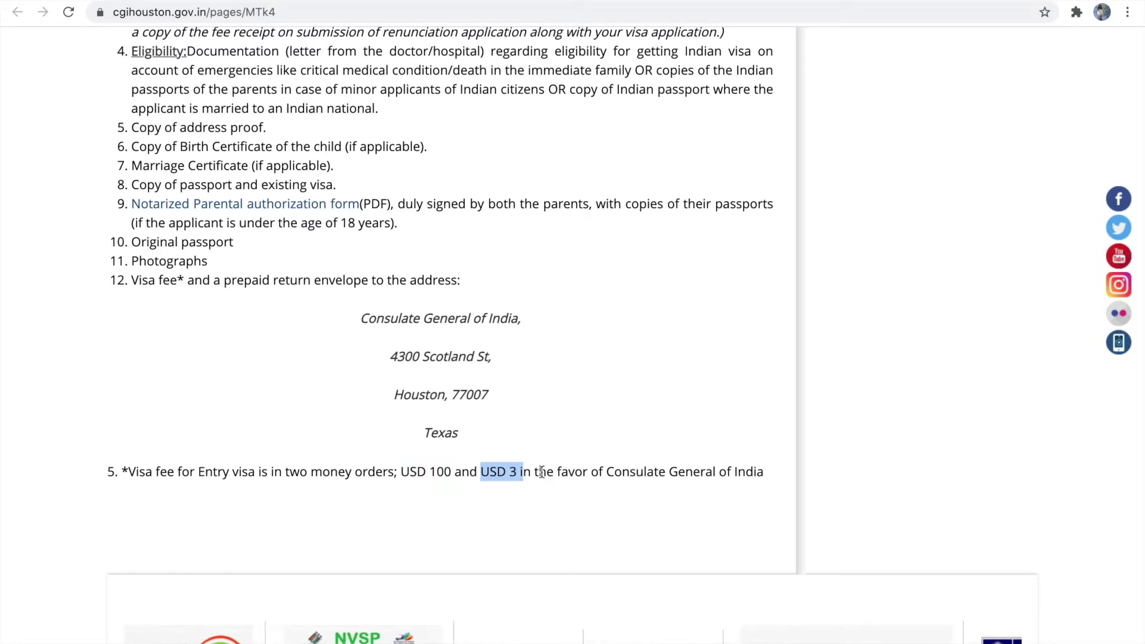
- Highlight the payee of the entry visa money orders in the Houston guidelines and return to the start of the page
{"action": "left_click_drag", "start_coordinate": [600, 472], "coordinate": [778, 475]}
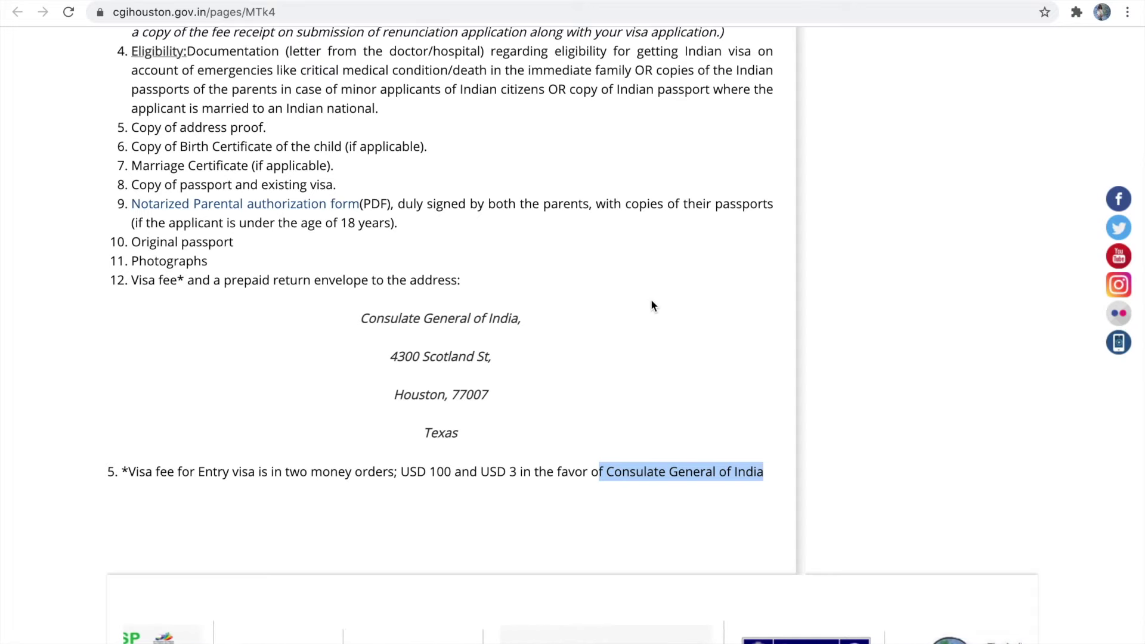
{"action": "scroll", "coordinate": [652, 299], "scroll_direction": "up", "scroll_amount": 4}
{"action": "scroll", "coordinate": [651, 299], "scroll_direction": "up", "scroll_amount": 8}
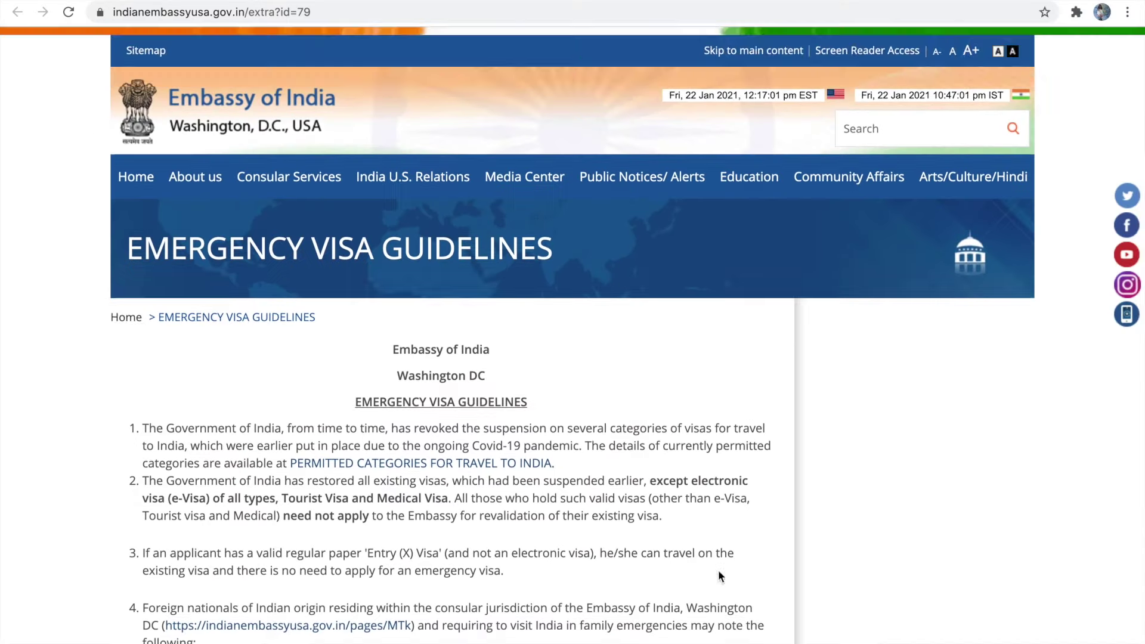
- Read through the Washington DC embassy's emergency visa guidelines, examining the eligibility notes, application instructions and list of documents to email
{"action": "scroll", "coordinate": [718, 571], "scroll_direction": "down", "scroll_amount": 1}
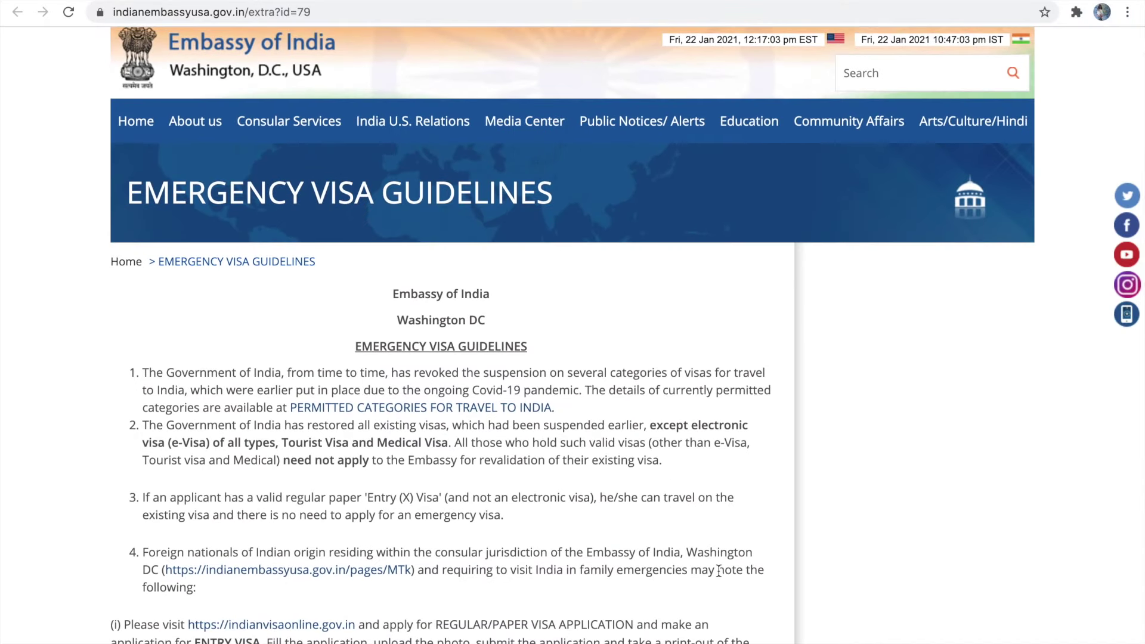
{"action": "scroll", "coordinate": [719, 573], "scroll_direction": "down", "scroll_amount": 2}
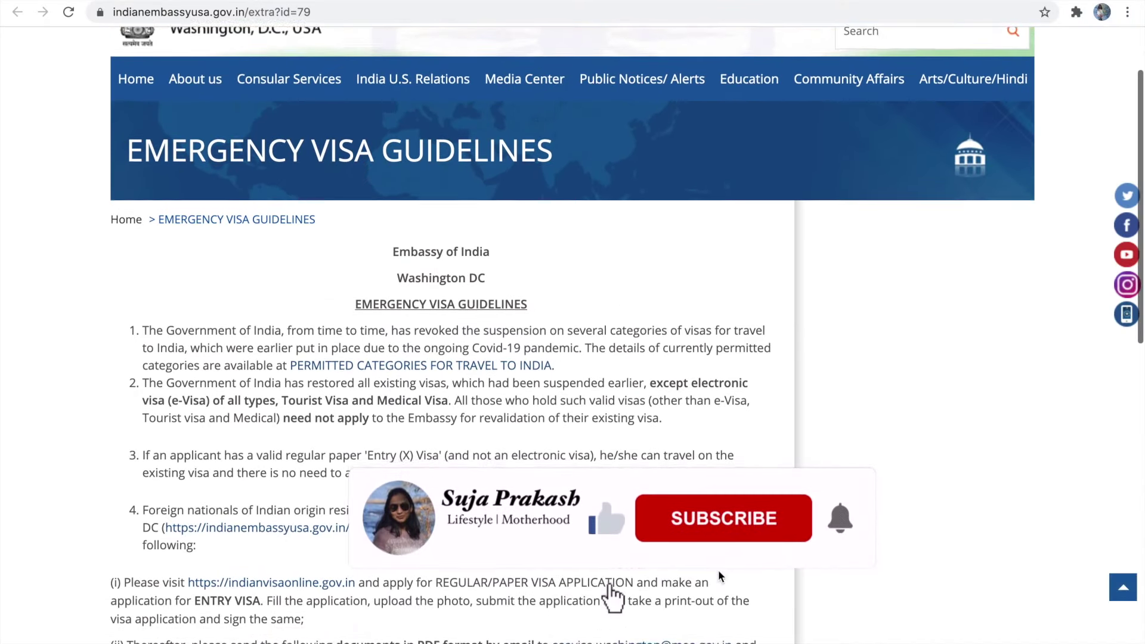
{"action": "scroll", "coordinate": [718, 570], "scroll_direction": "down", "scroll_amount": 2}
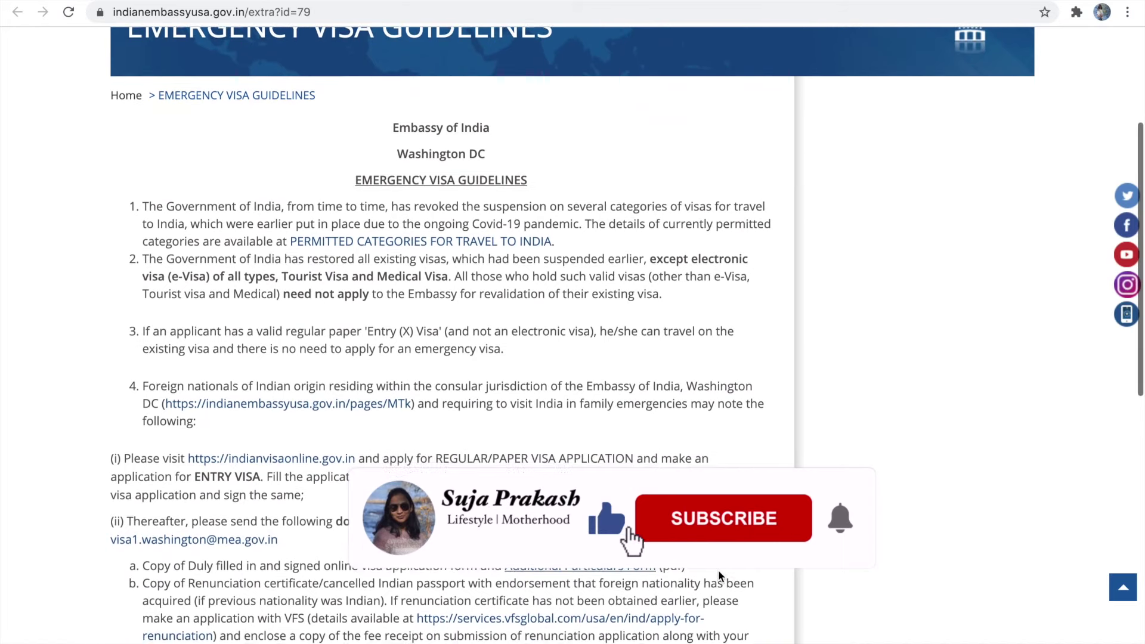
{"action": "scroll", "coordinate": [719, 574], "scroll_direction": "down", "scroll_amount": 1}
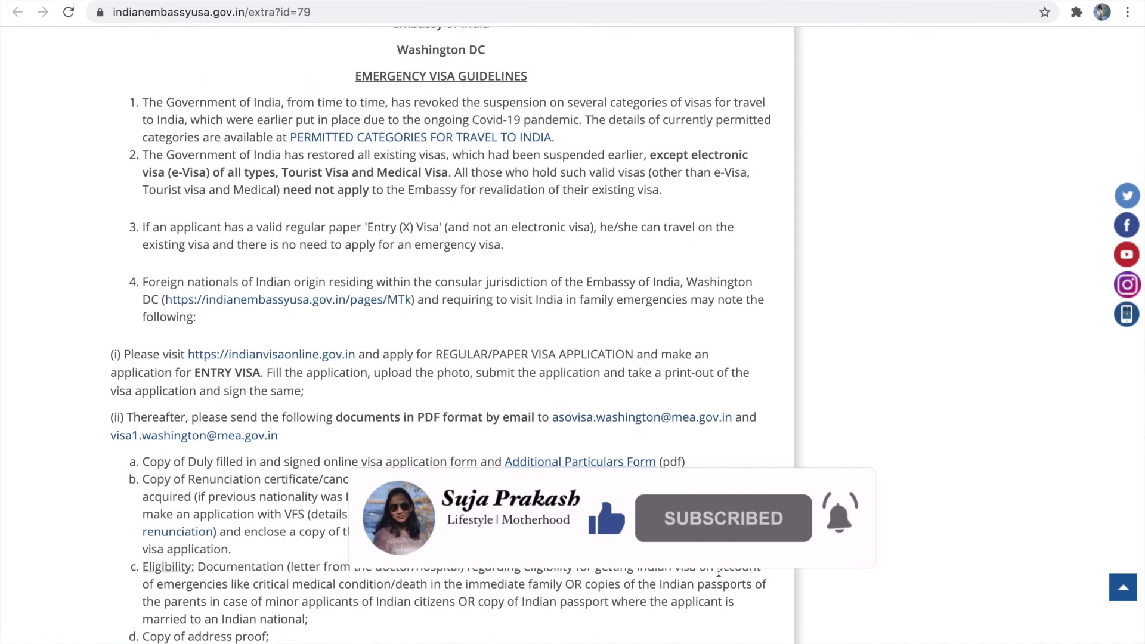
{"action": "scroll", "coordinate": [719, 574], "scroll_direction": "down", "scroll_amount": 1}
{"action": "scroll", "coordinate": [719, 573], "scroll_direction": "down", "scroll_amount": 1}
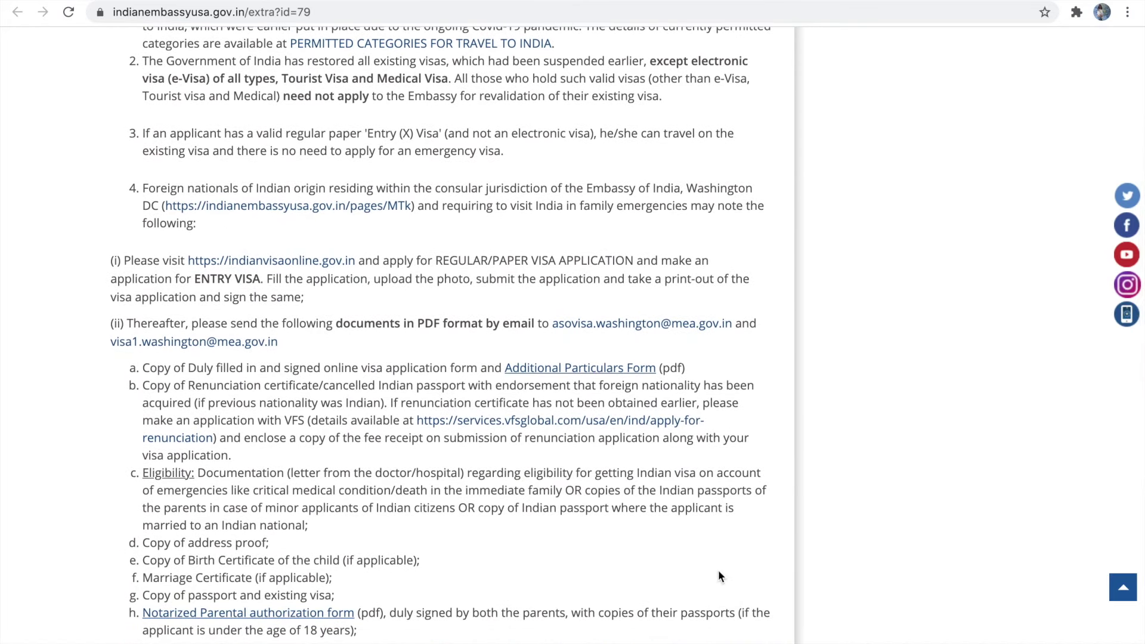
{"action": "scroll", "coordinate": [720, 576], "scroll_direction": "up", "scroll_amount": 3}
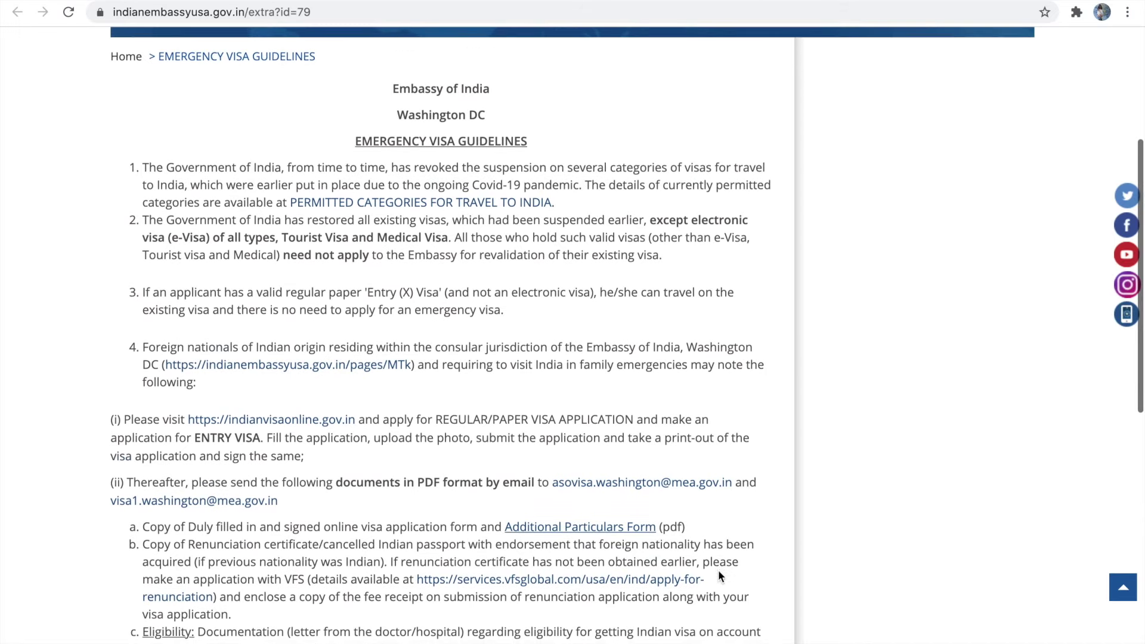
{"action": "scroll", "coordinate": [720, 573], "scroll_direction": "up", "scroll_amount": 3}
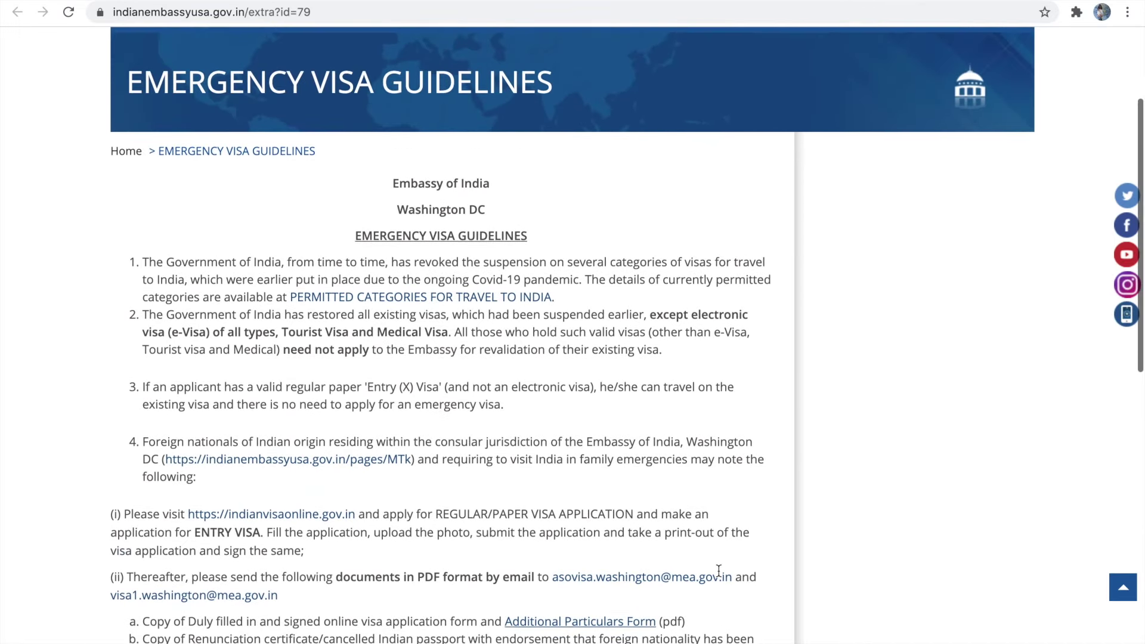
{"action": "scroll", "coordinate": [719, 576], "scroll_direction": "down", "scroll_amount": 4}
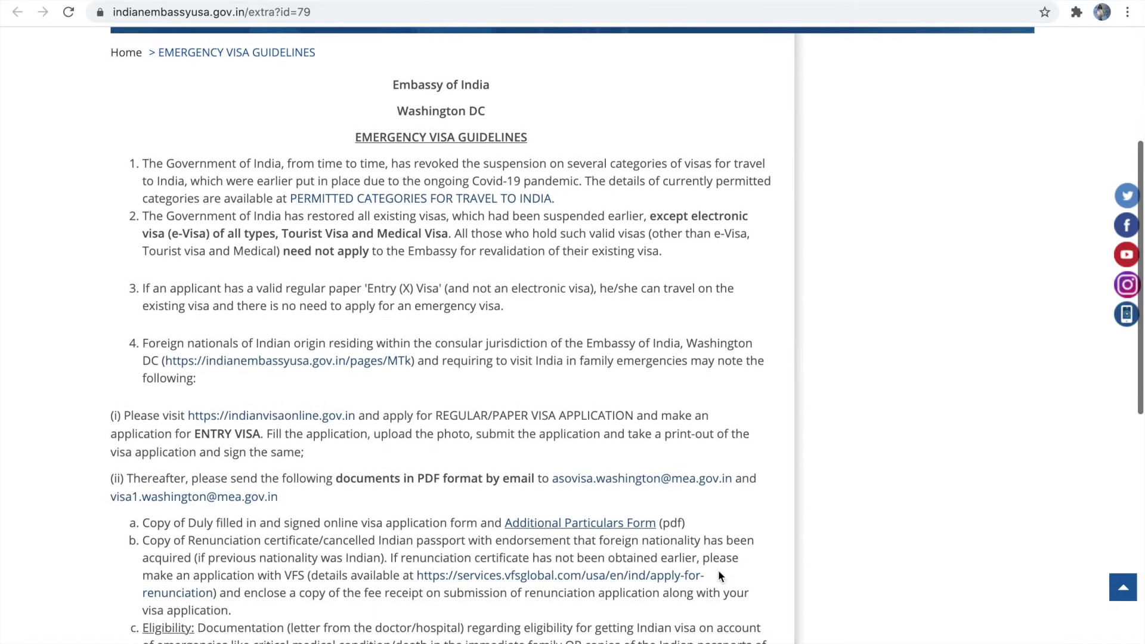